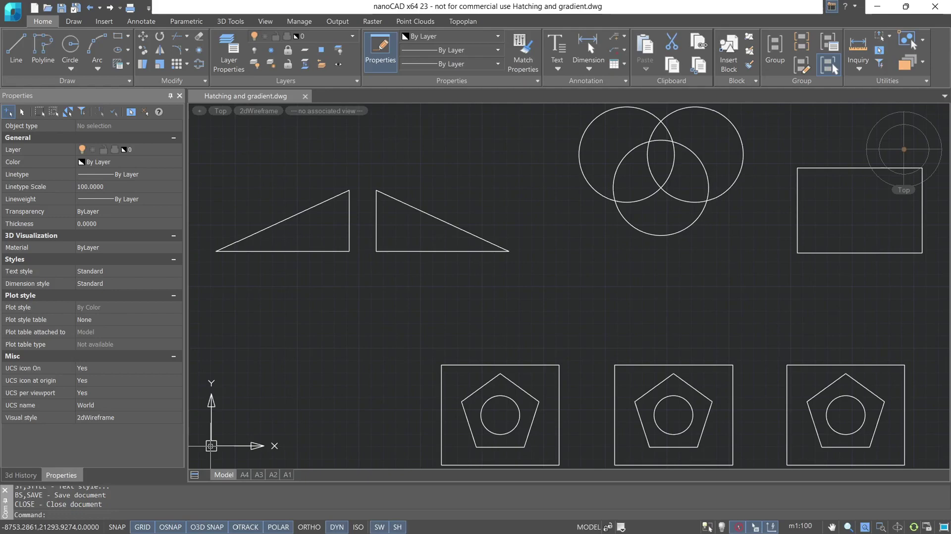
Step: Start the Hatch command from the drawing tools to open the hatch settings
click(144, 21)
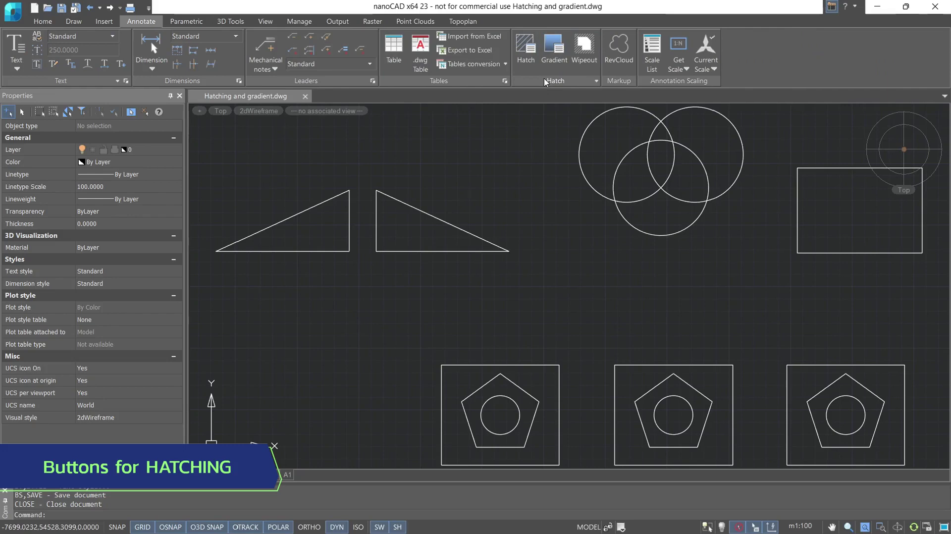
click(36, 23)
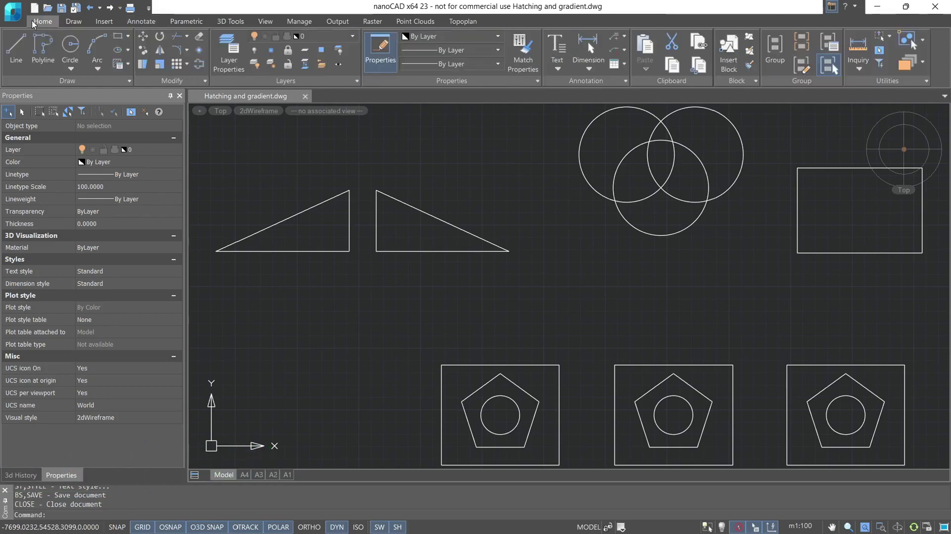
click(121, 67)
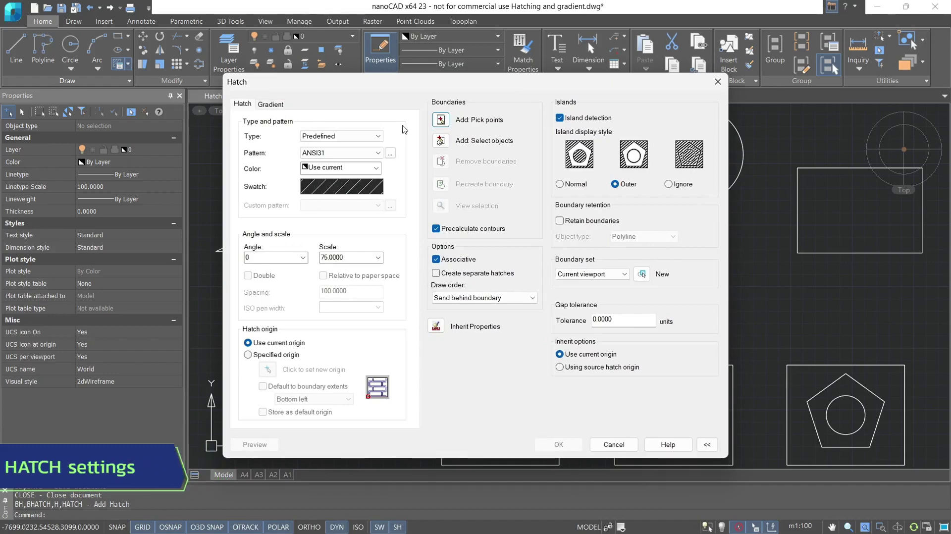
Step: Examine the available hatch types, predefined patterns including the ANSI swatches, and hatch color choices
click(380, 137)
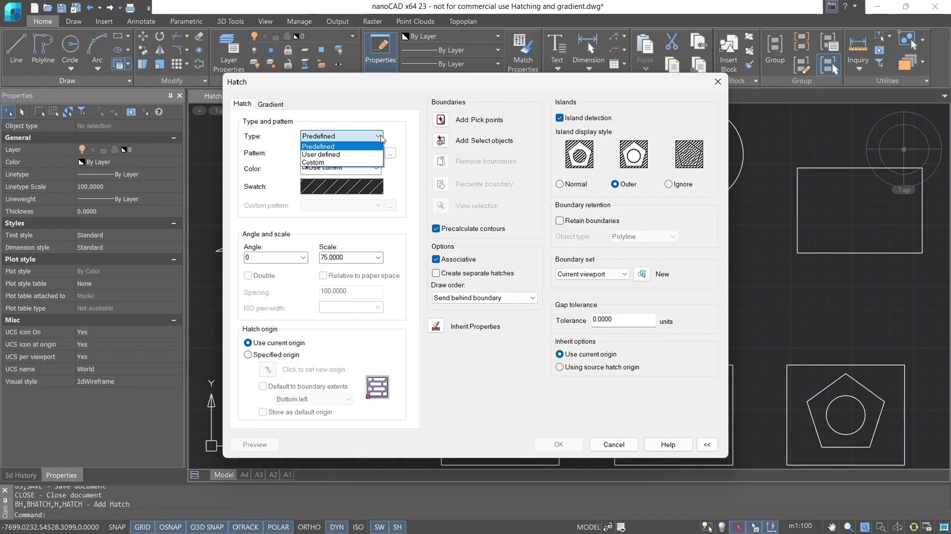
click(381, 137)
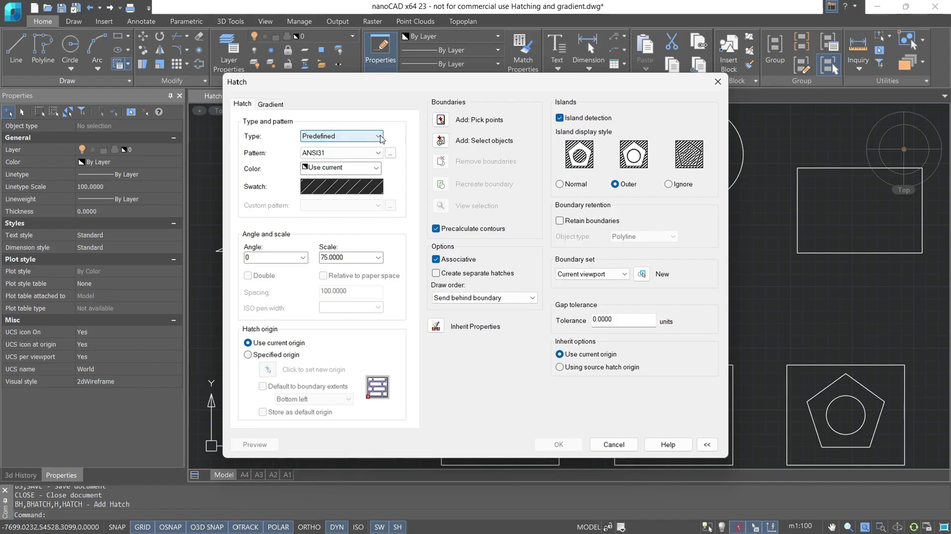
click(380, 153)
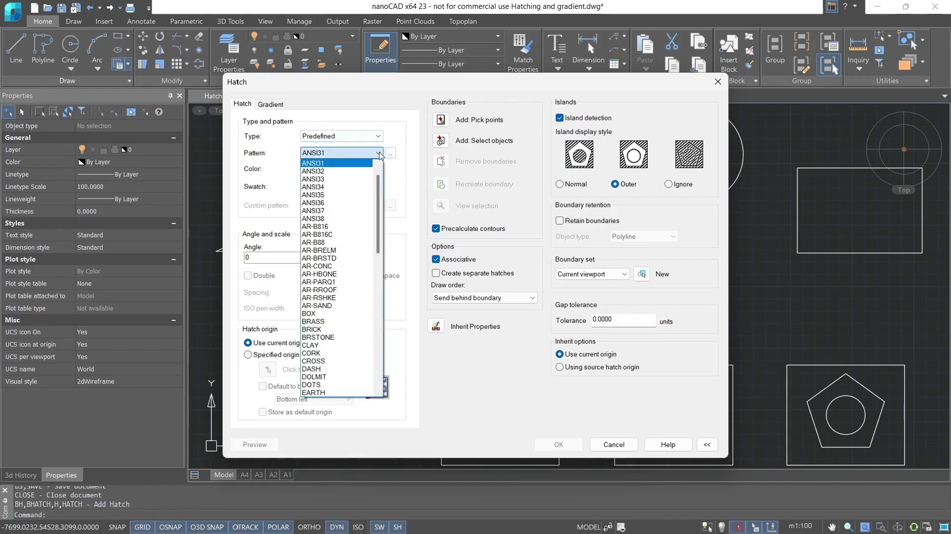
click(380, 154)
click(391, 153)
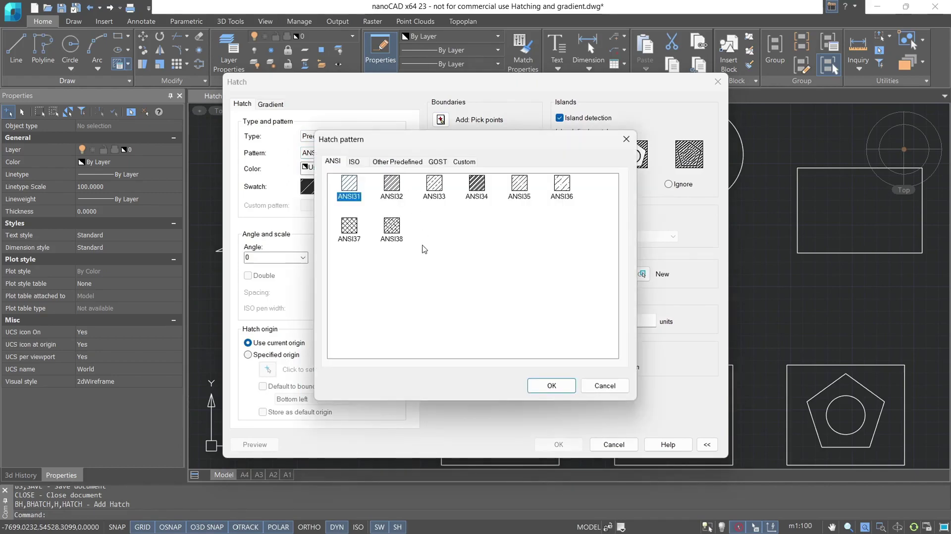
click(549, 391)
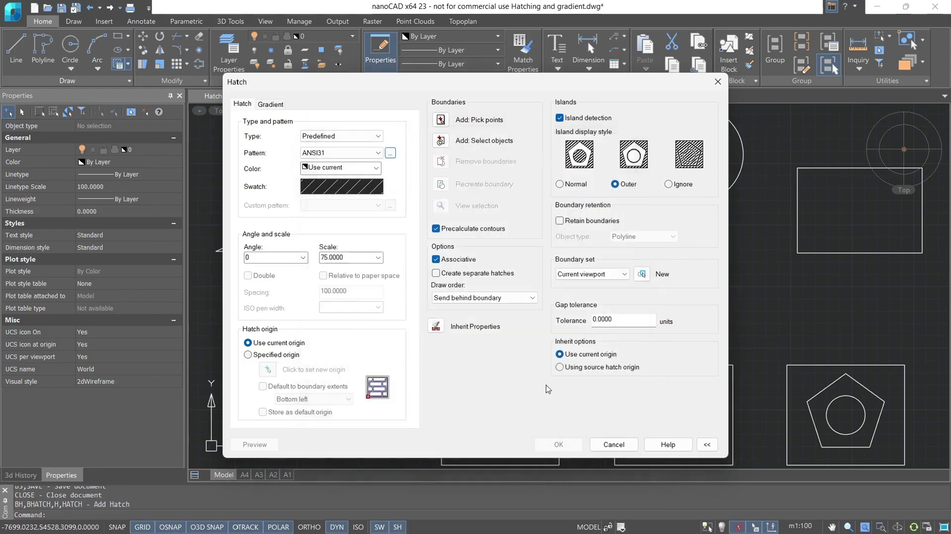
click(376, 168)
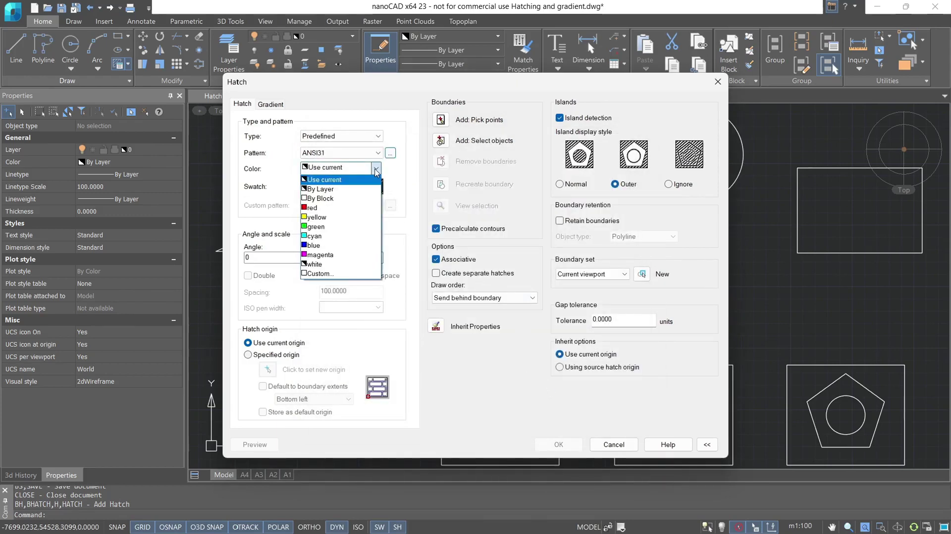
click(376, 169)
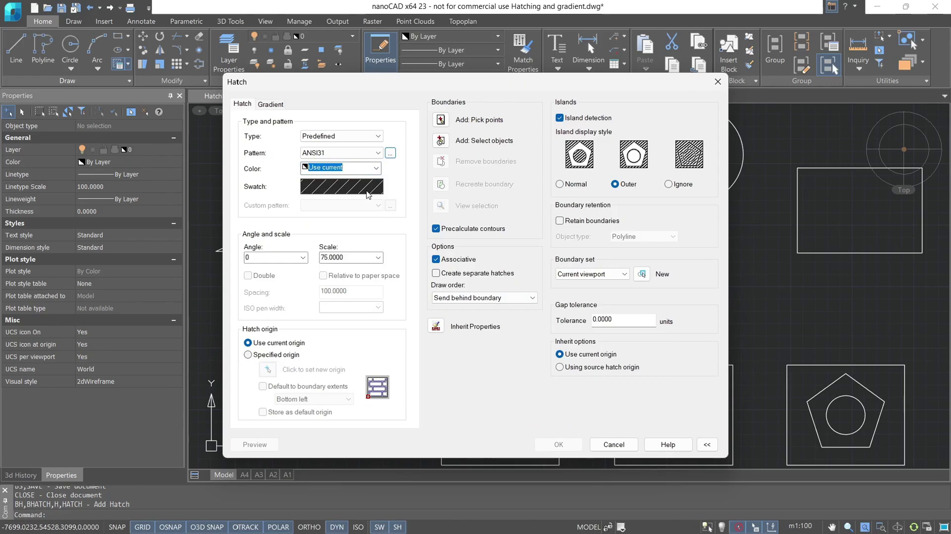
Step: Examine the preset hatch angles and scales and the specified-origin options, keeping the current origin
click(302, 257)
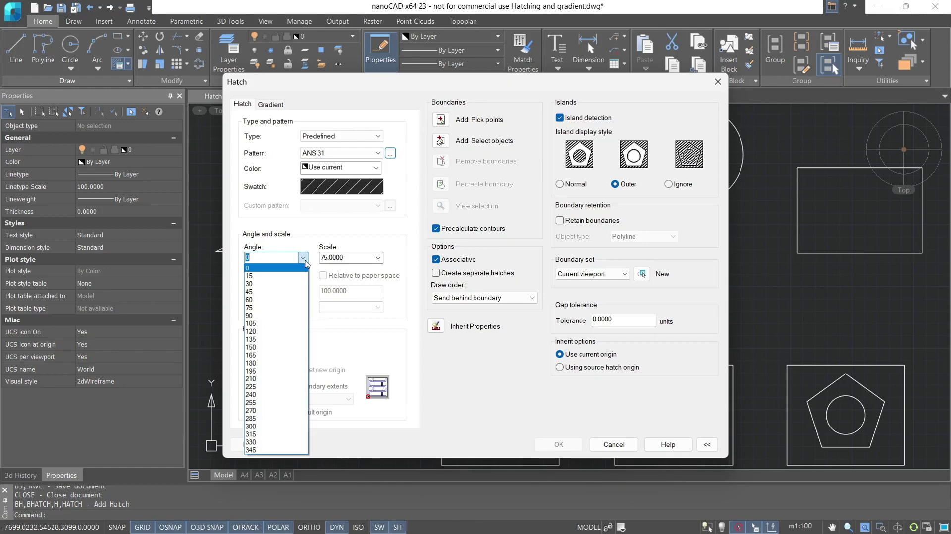
click(305, 260)
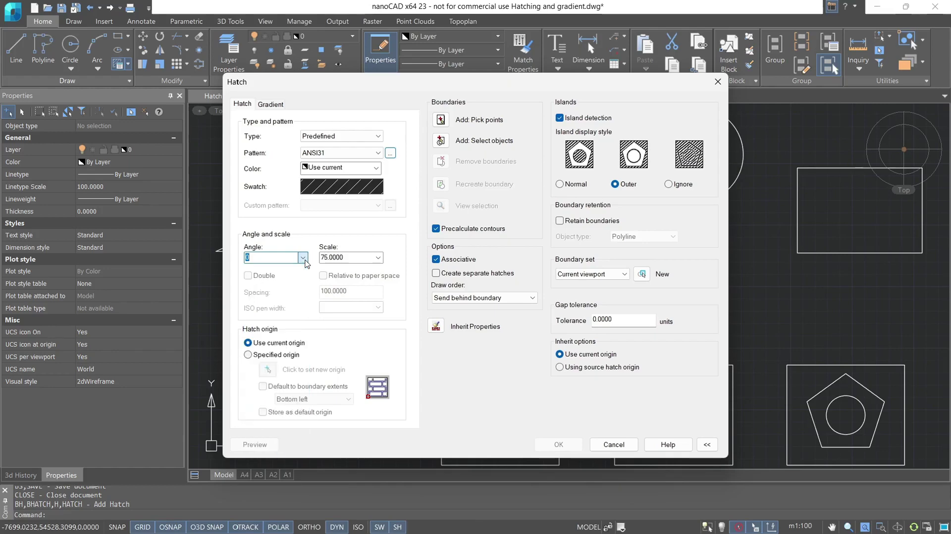
click(378, 258)
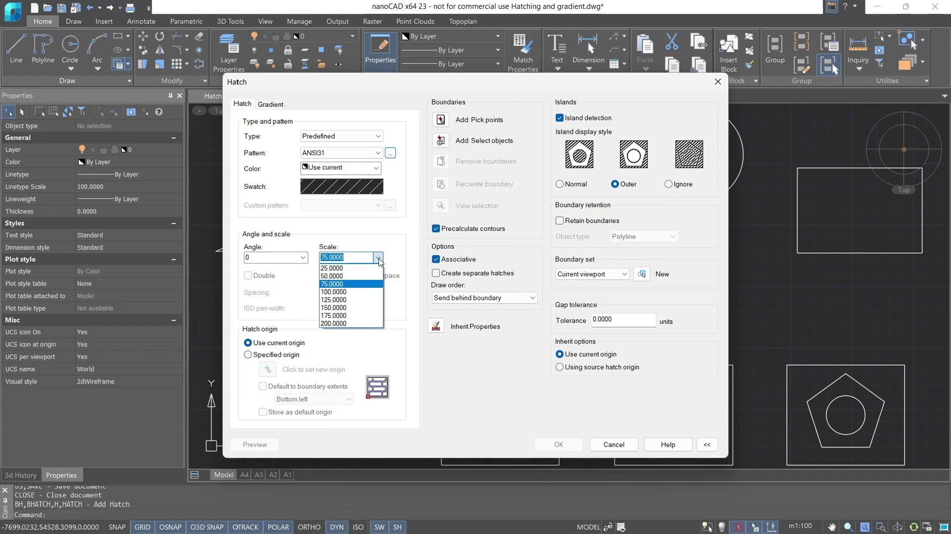
click(378, 258)
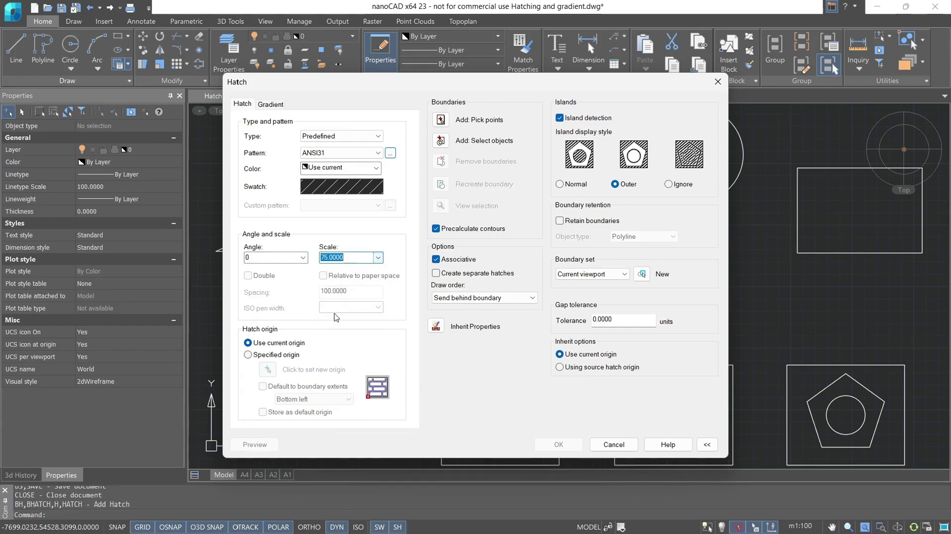
click(248, 354)
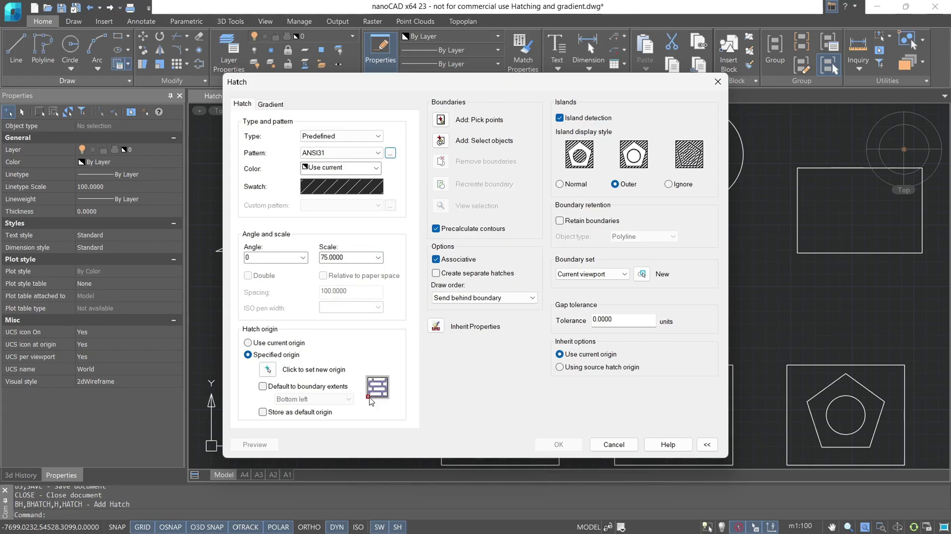
click(249, 344)
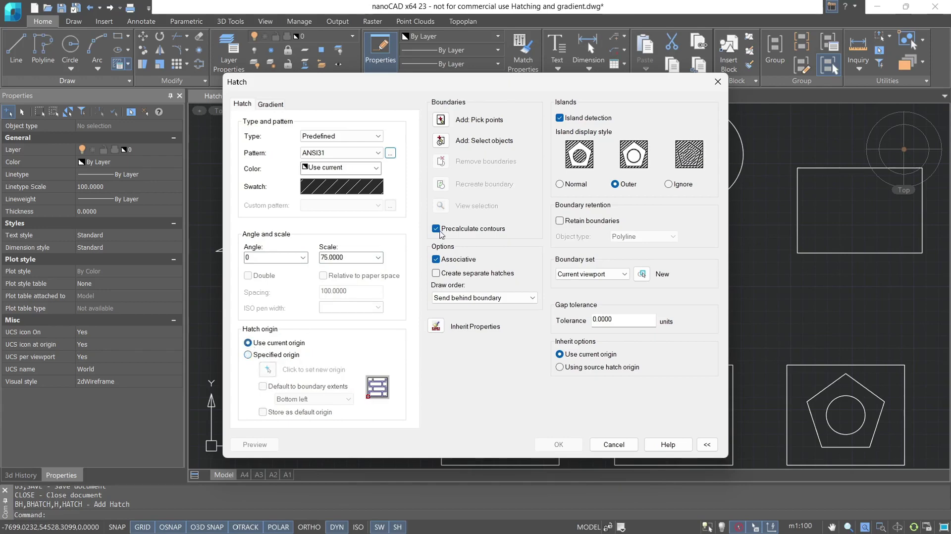
Step: Try picking internal points in the drawing with Precalculate contours turned on and turned off
click(440, 120)
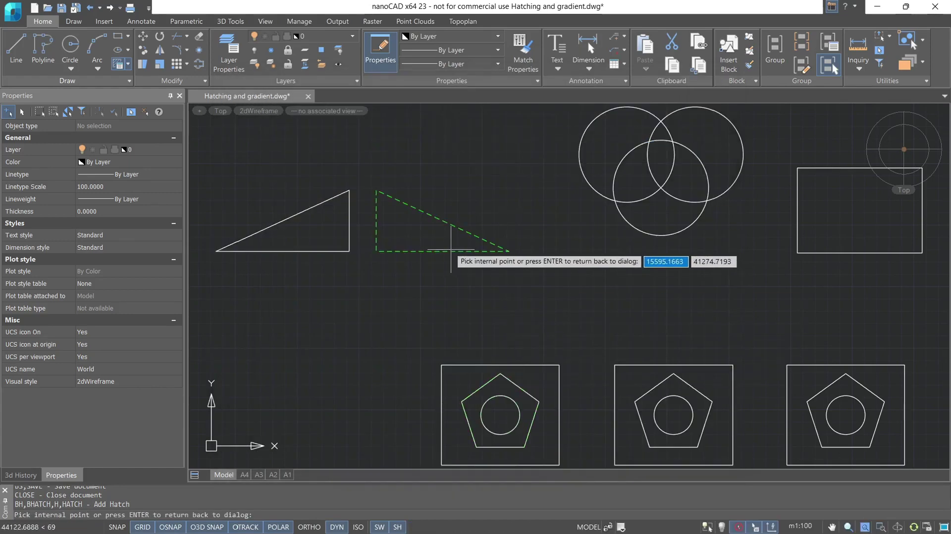
key(Escape)
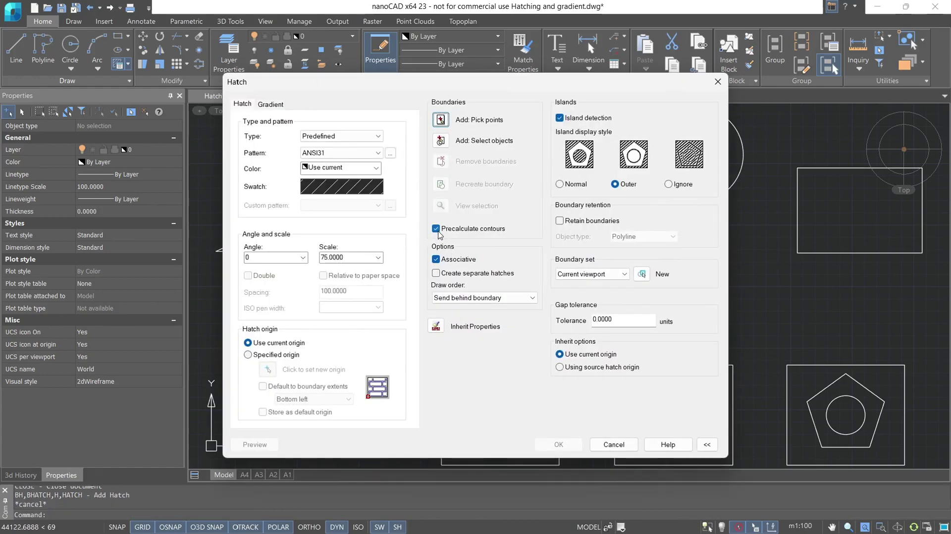
click(441, 119)
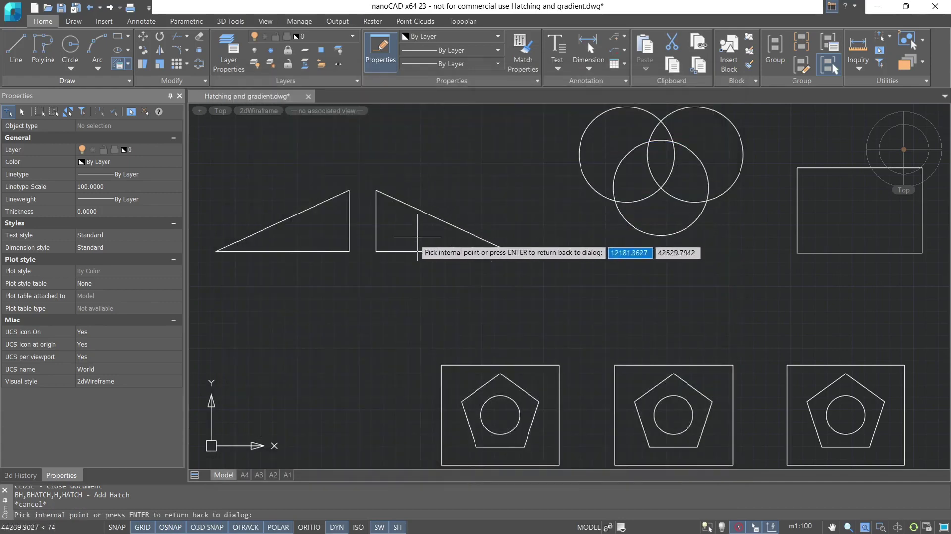
key(Escape)
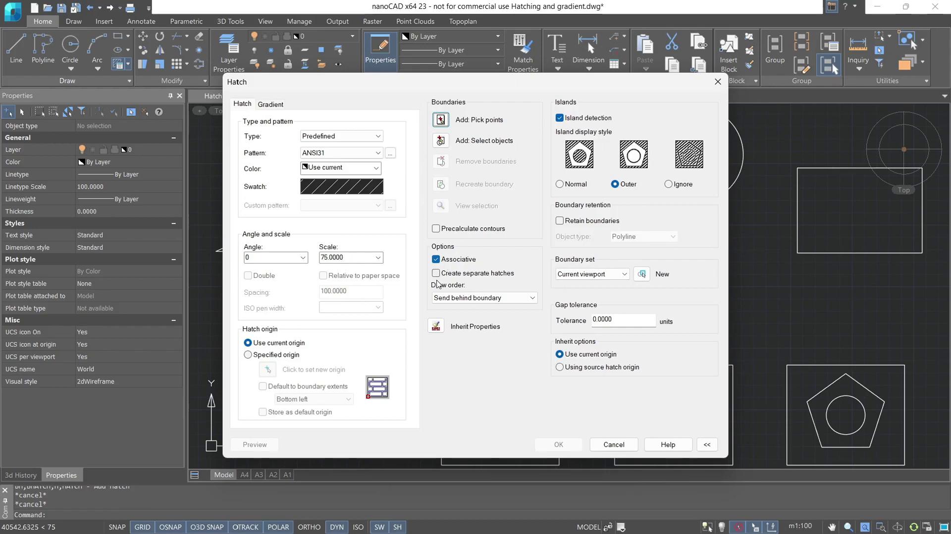
Step: Toggle Create separate hatches and Retain boundaries on and back off, and view the boundary set choices
click(436, 274)
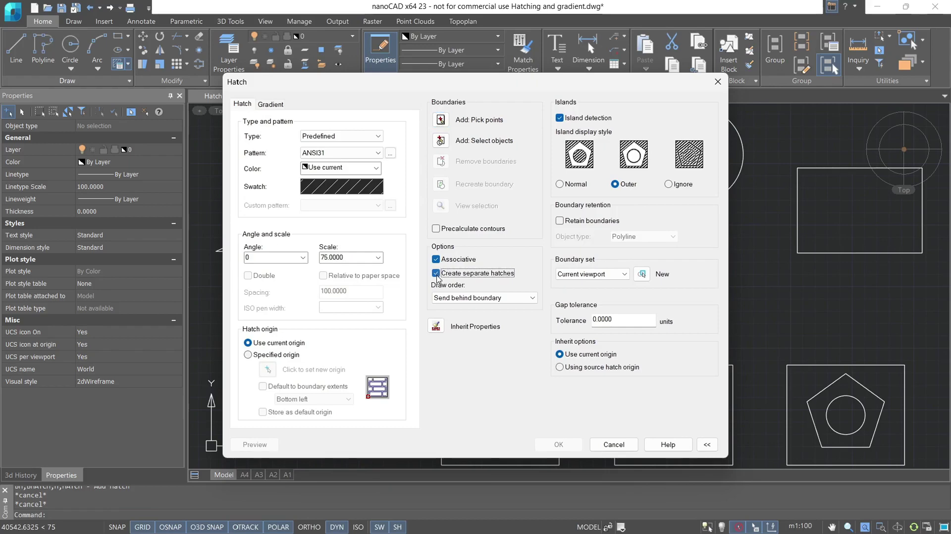
click(436, 277)
click(560, 223)
click(560, 221)
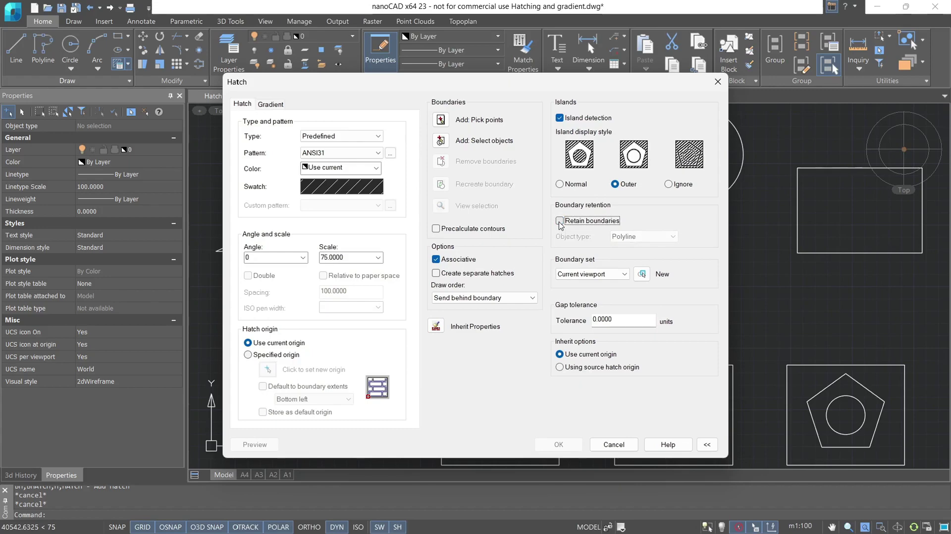
click(624, 274)
click(624, 277)
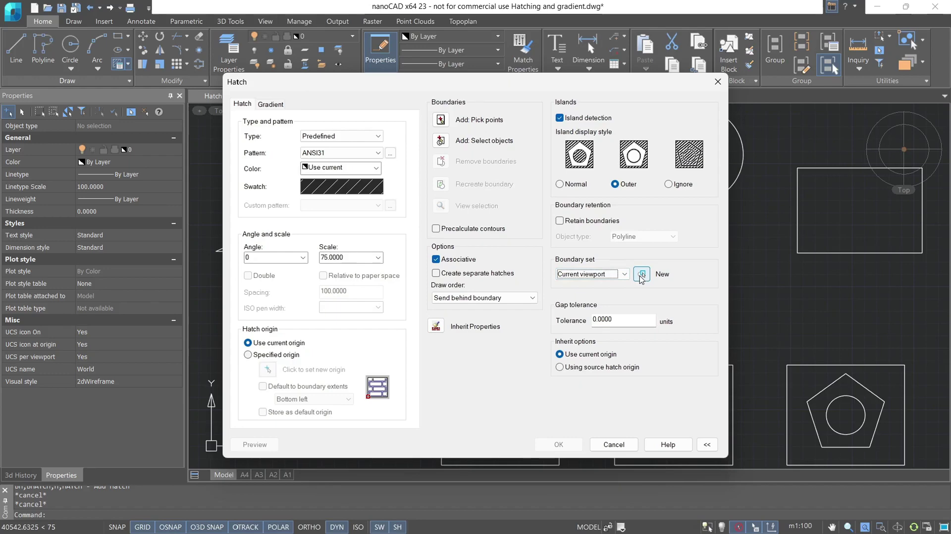
Step: Define a new boundary set from the middle square, and return the boundary set to Current viewport
click(641, 275)
click(634, 365)
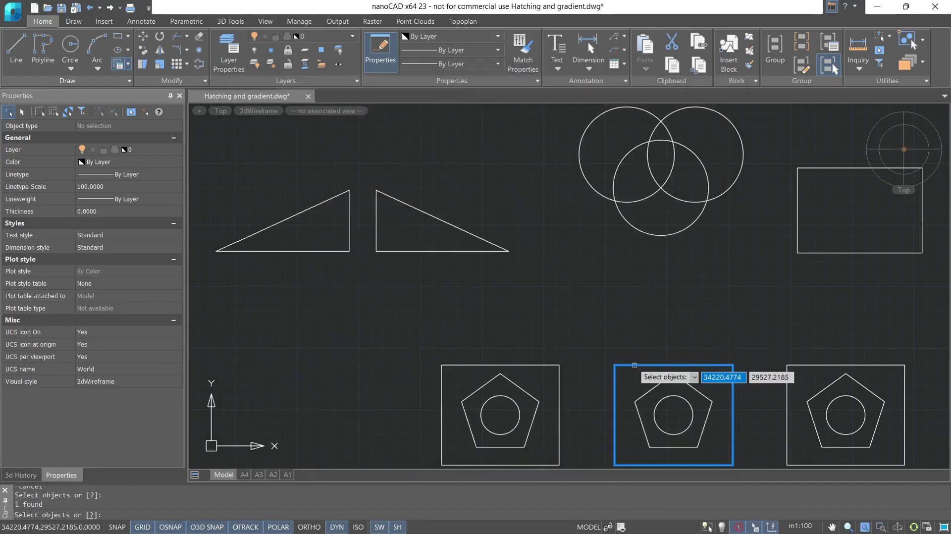
key(Return)
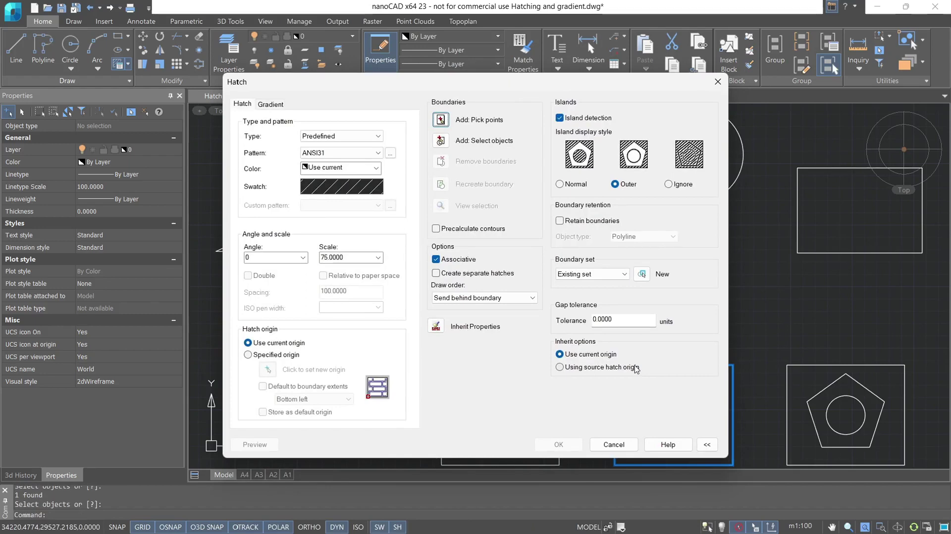
click(624, 277)
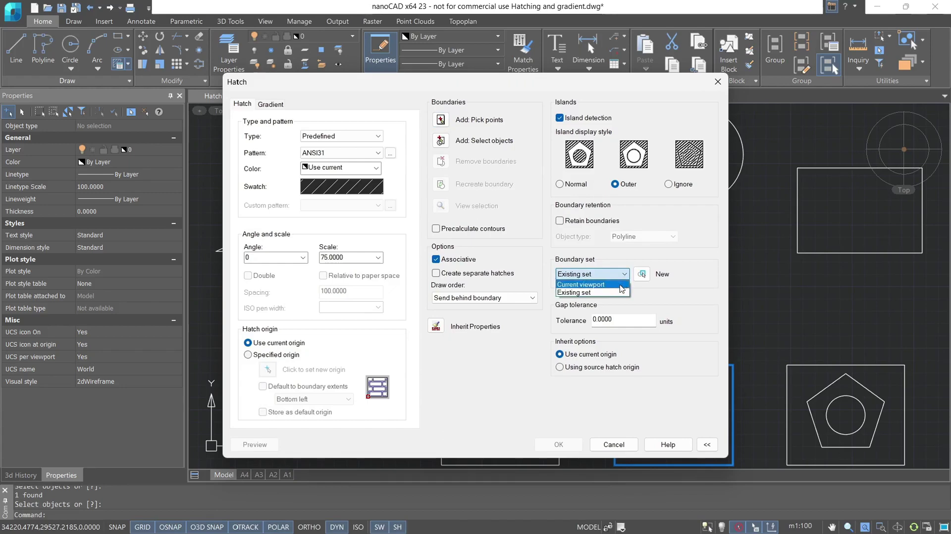
click(619, 285)
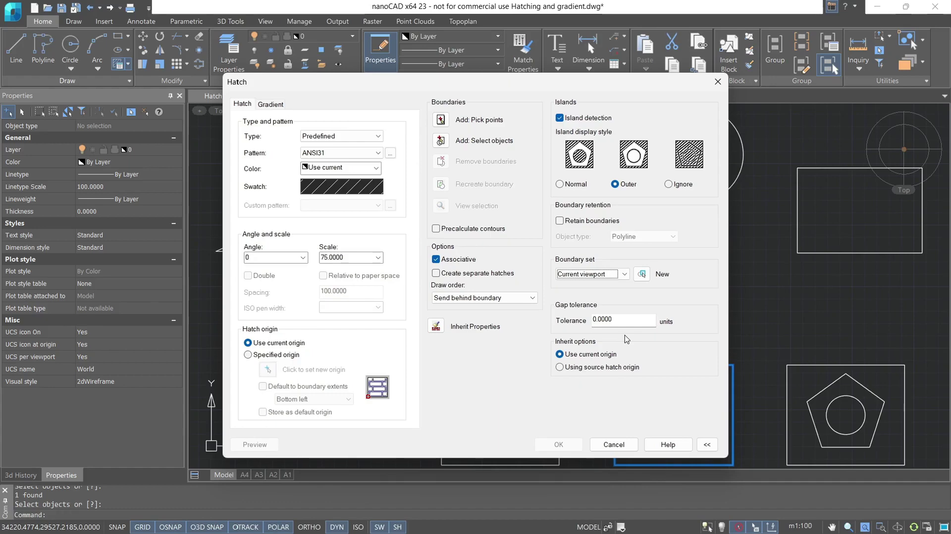
Step: Turn on Precalculate contours and choose the Predefined hatch type with the ANSI38 pattern
click(435, 228)
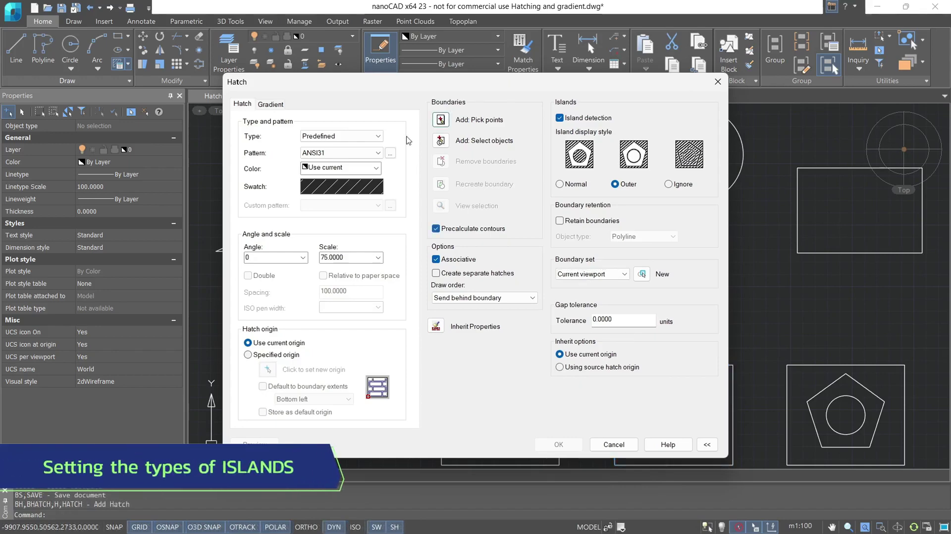
click(377, 136)
click(367, 147)
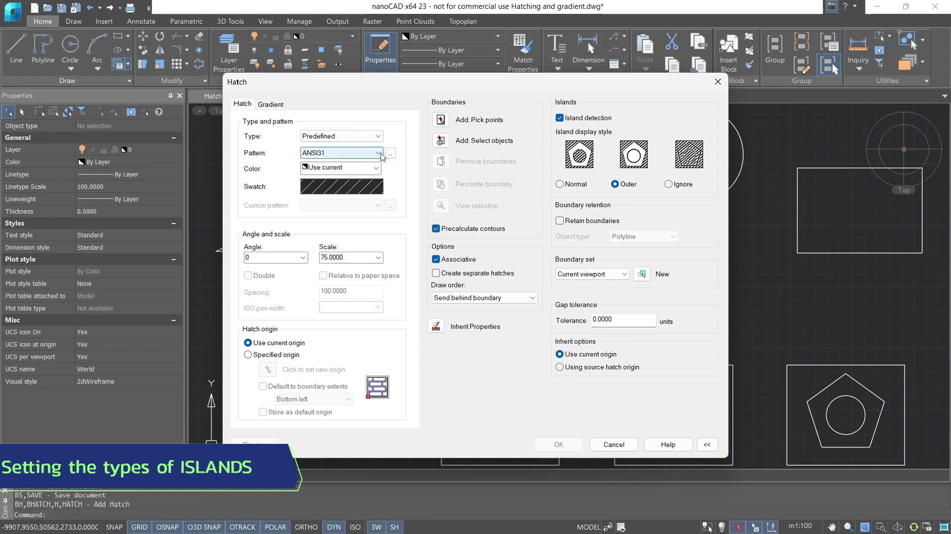
click(390, 153)
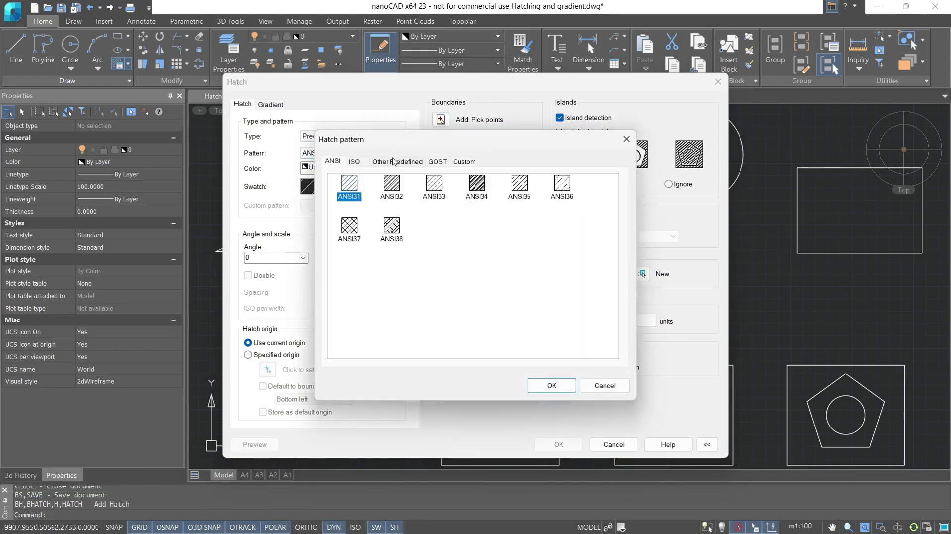
click(391, 239)
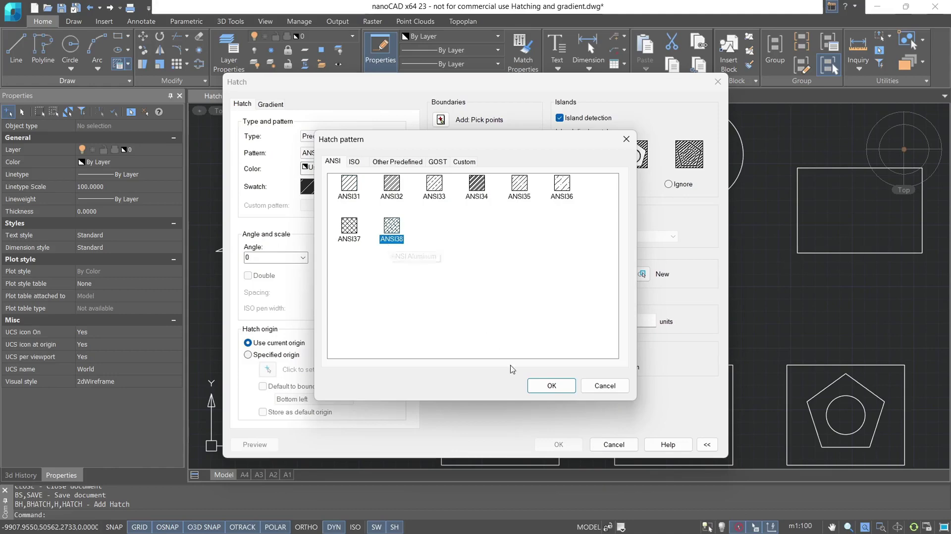
click(551, 386)
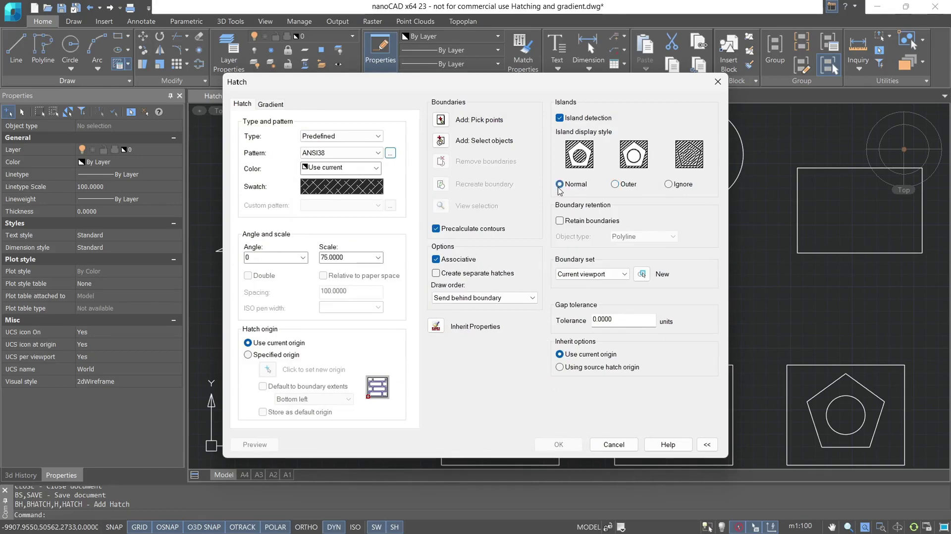
Step: Hatch the first square with the nested pentagon and circle in ANSI38 using the Normal island style, previewing before accepting
click(439, 120)
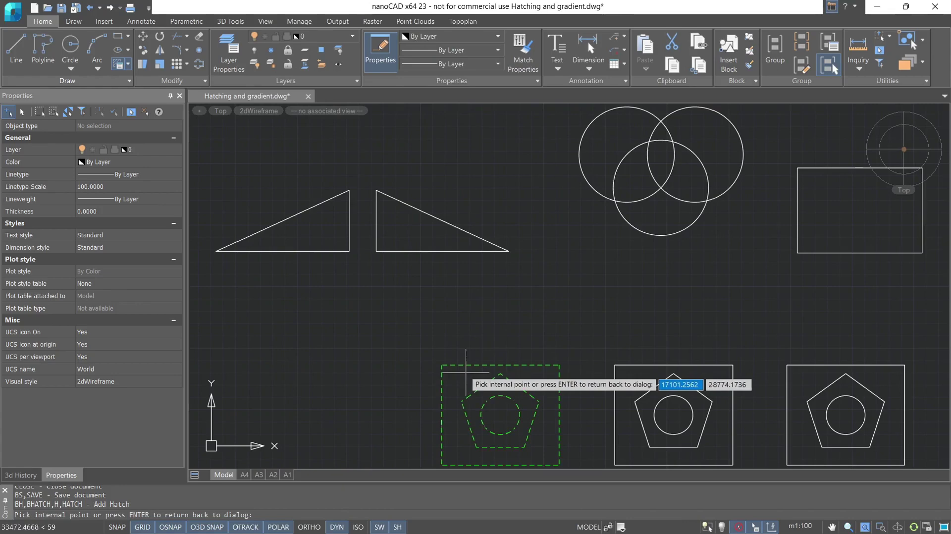
click(473, 368)
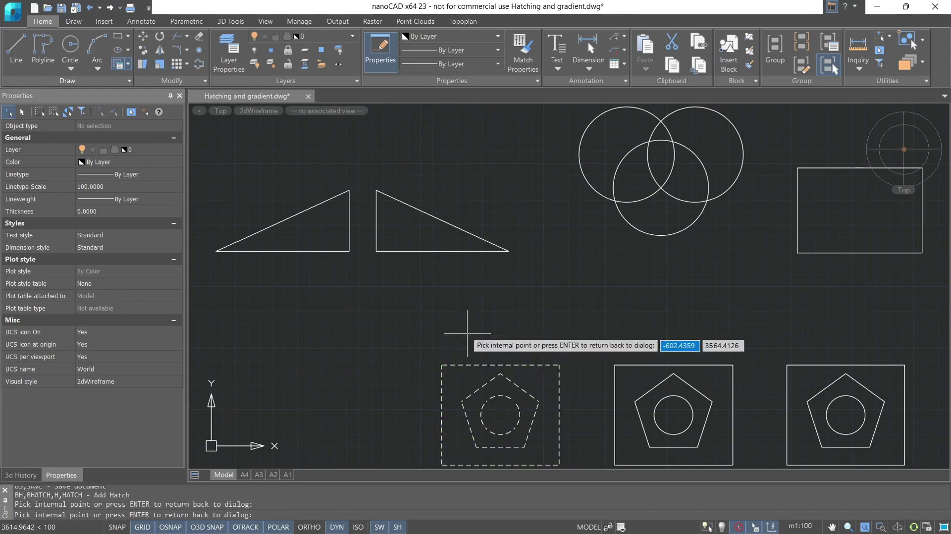
key(Return)
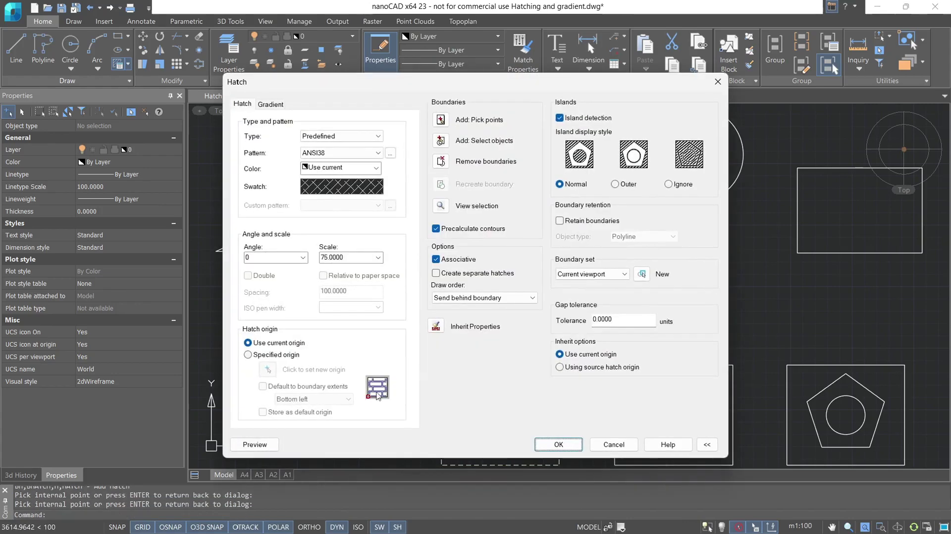
click(254, 444)
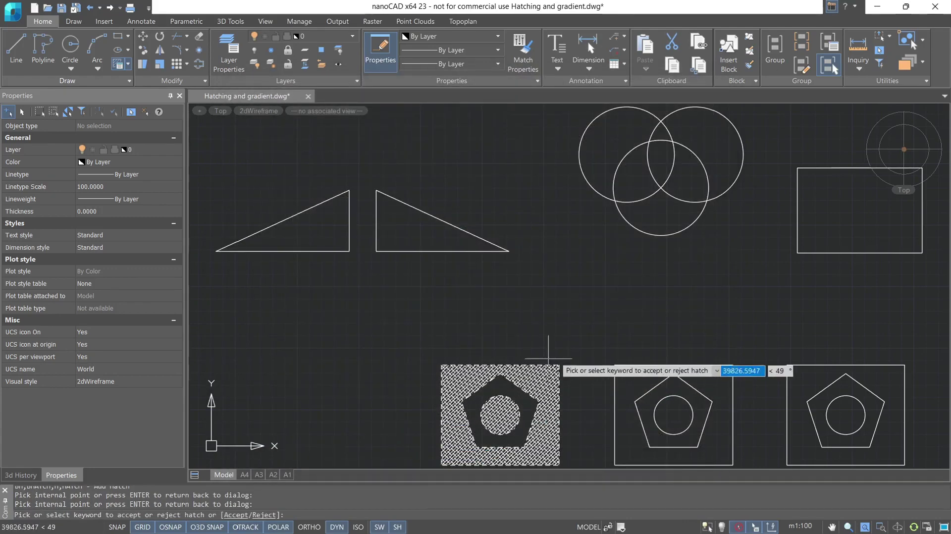
mouse_move(544, 350)
middle_down()
mouse_move(490, 193)
mouse_move(421, 203)
mouse_move(396, 186)
middle_up()
scroll(500, 196, up, 2)
key(Return)
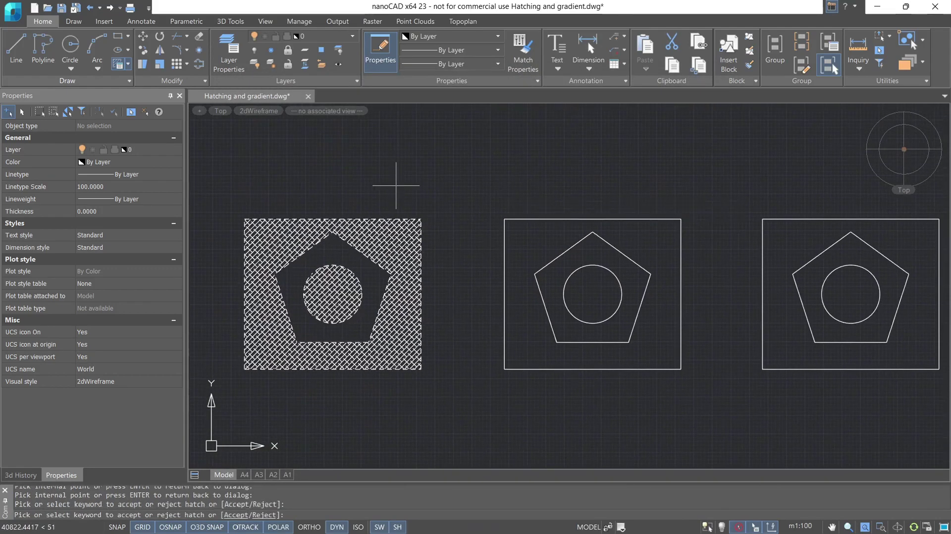
Step: Hatch the middle square with the nested pentagon and circle in ANSI38 using the Outer island display style
click(119, 64)
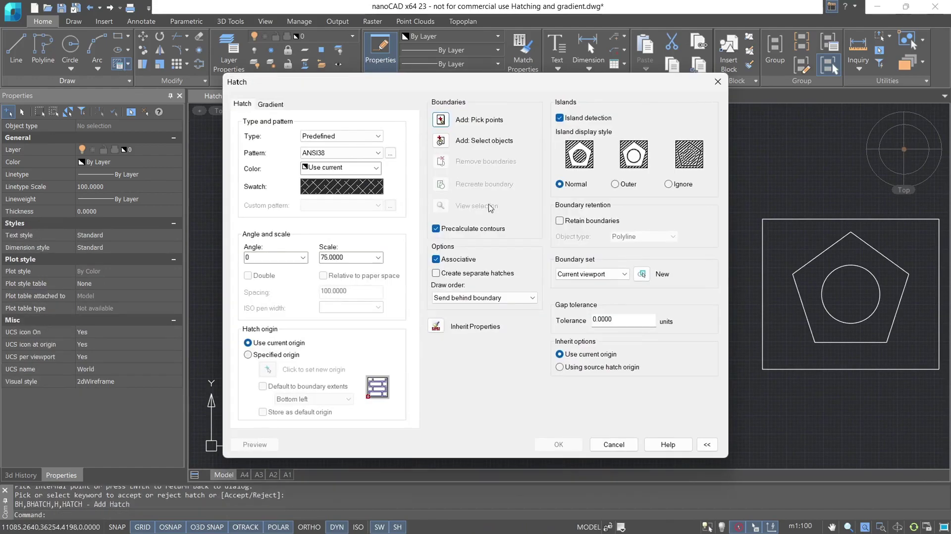
click(615, 184)
click(440, 119)
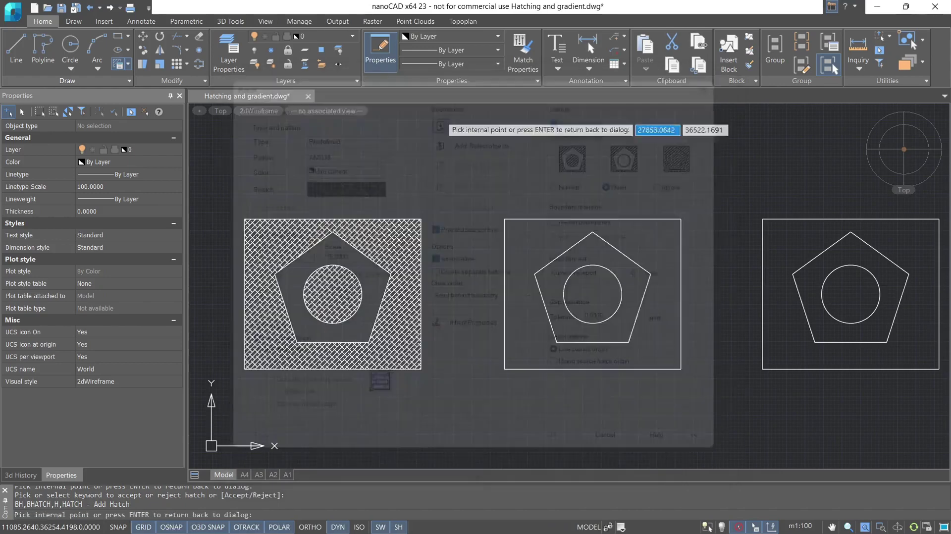
click(536, 225)
key(Return)
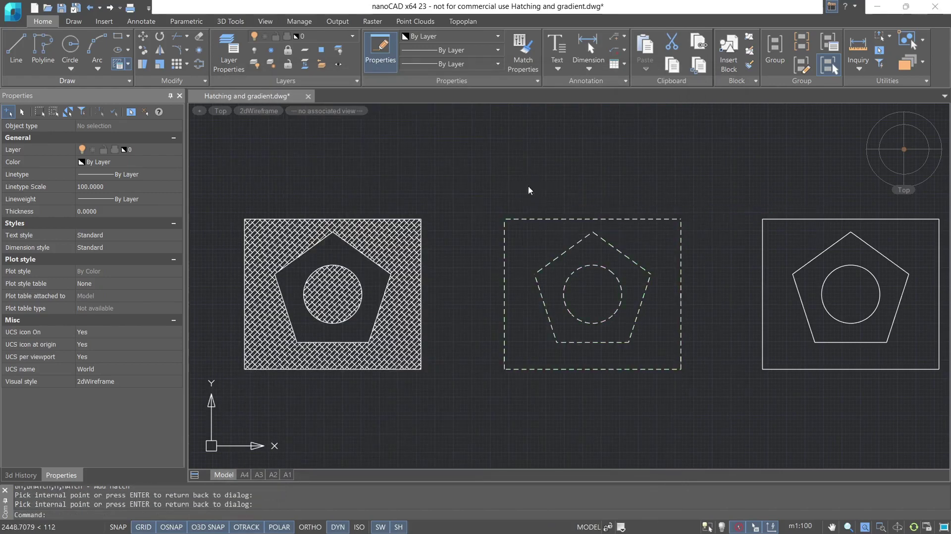
click(560, 440)
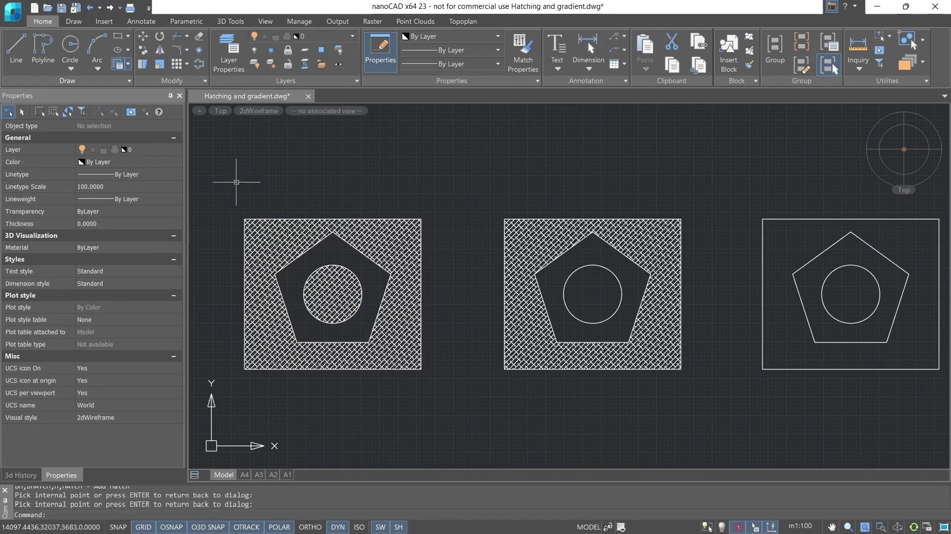
Step: Hatch the third square with the nested pentagon and circle in ANSI38 using the Ignore island display style
click(118, 65)
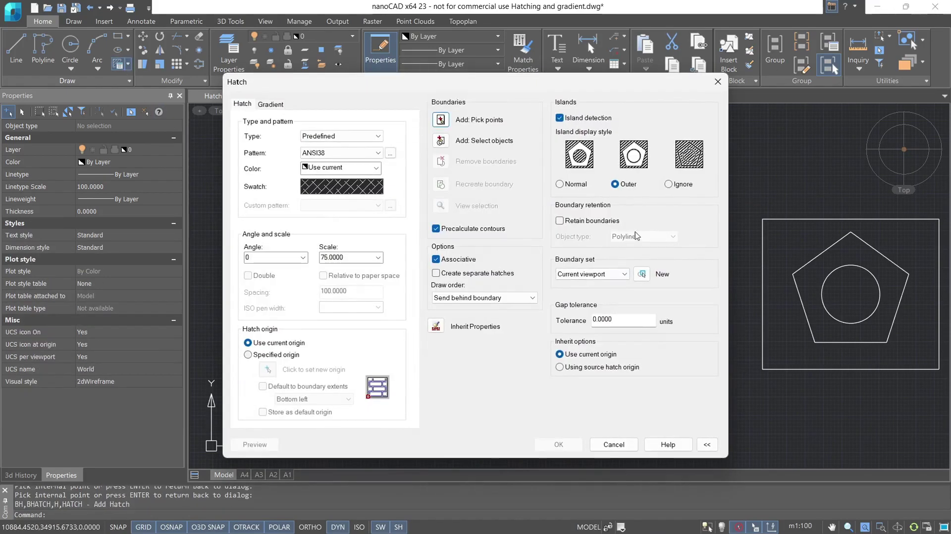
click(667, 184)
click(442, 119)
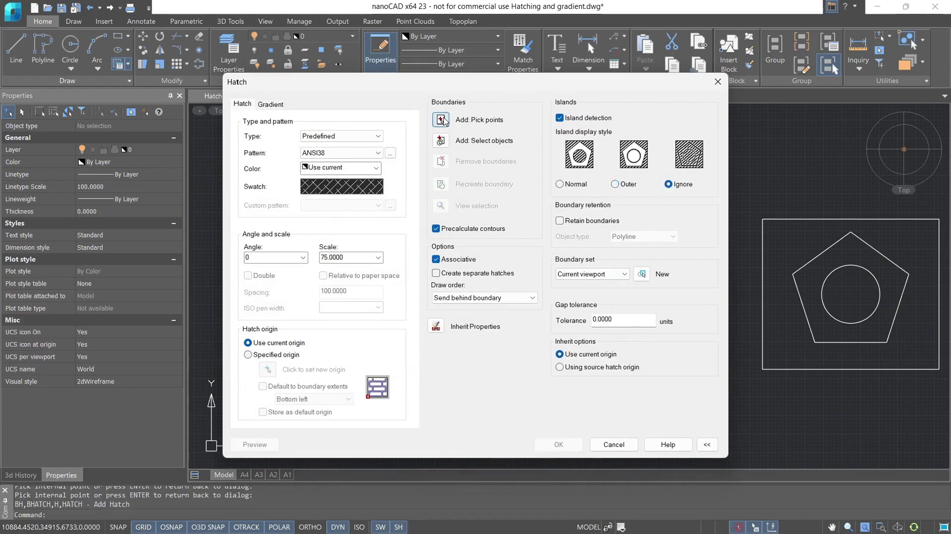
key(Return)
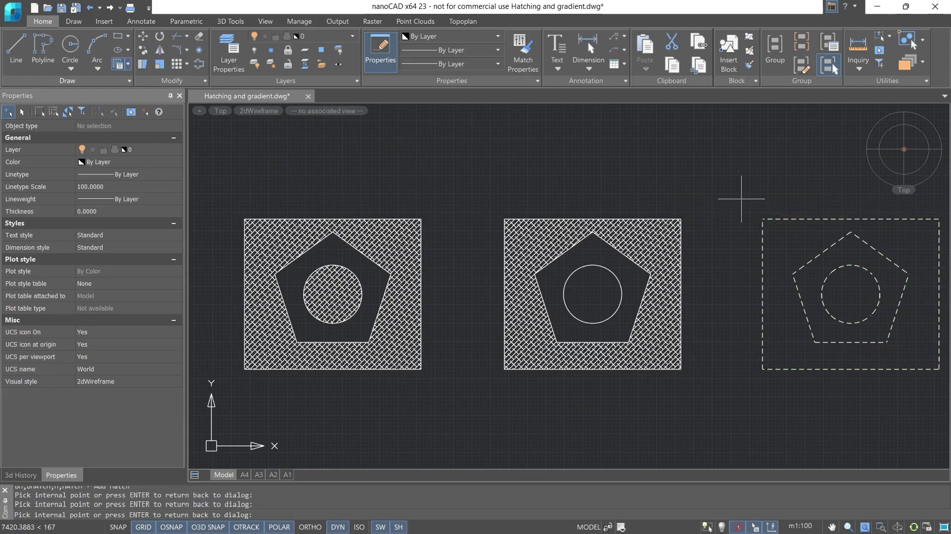
click(558, 443)
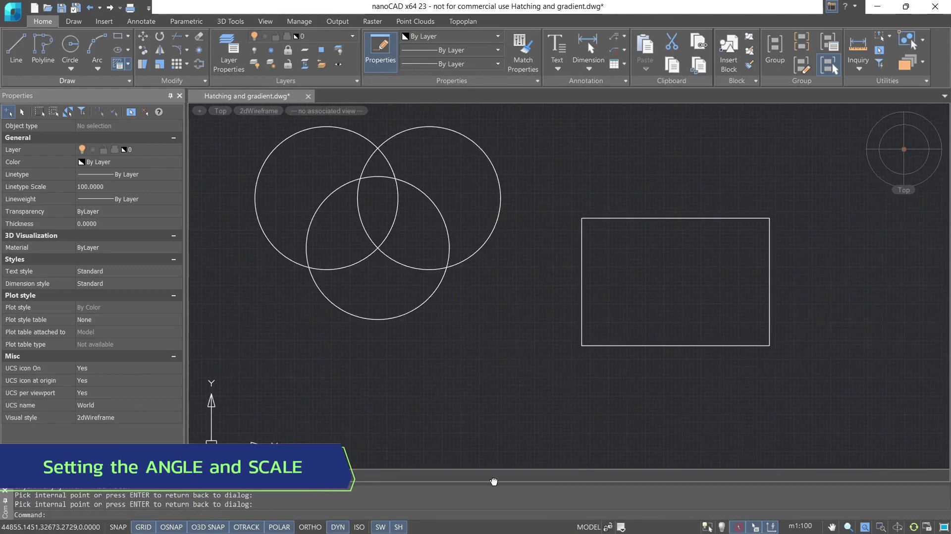
Step: Hatch the empty rectangle beside the overlapping circles with ANSI38 at angle 30 and scale 75
click(117, 65)
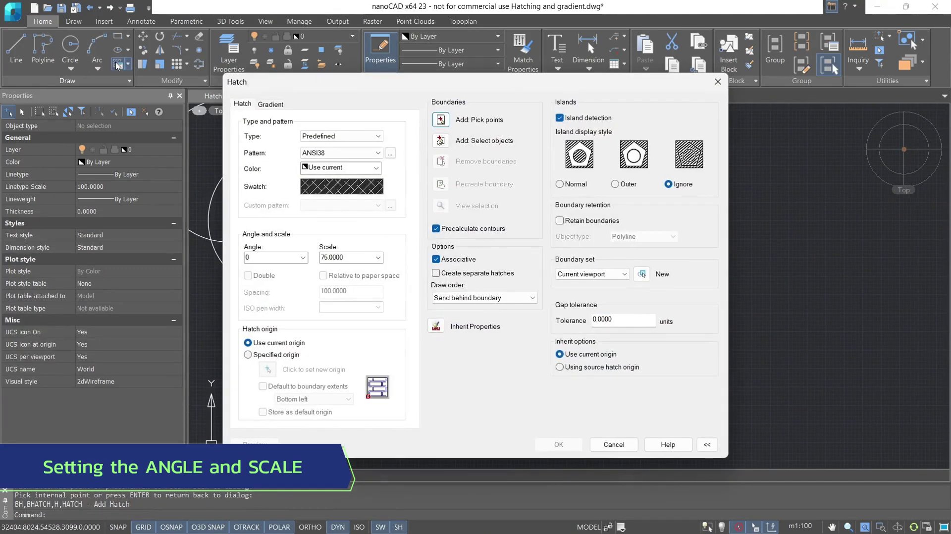
double_click(260, 257)
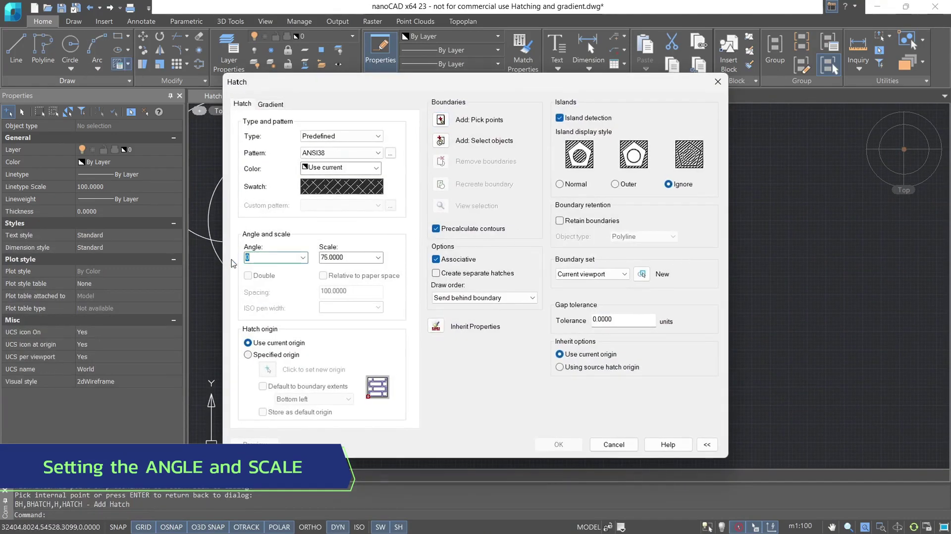
click(303, 257)
click(273, 283)
click(378, 257)
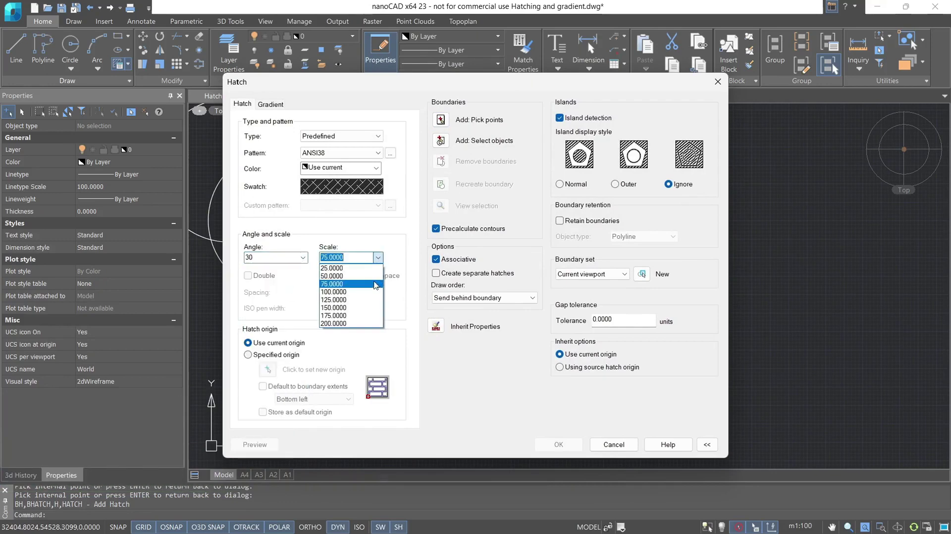
click(347, 283)
click(440, 119)
click(541, 297)
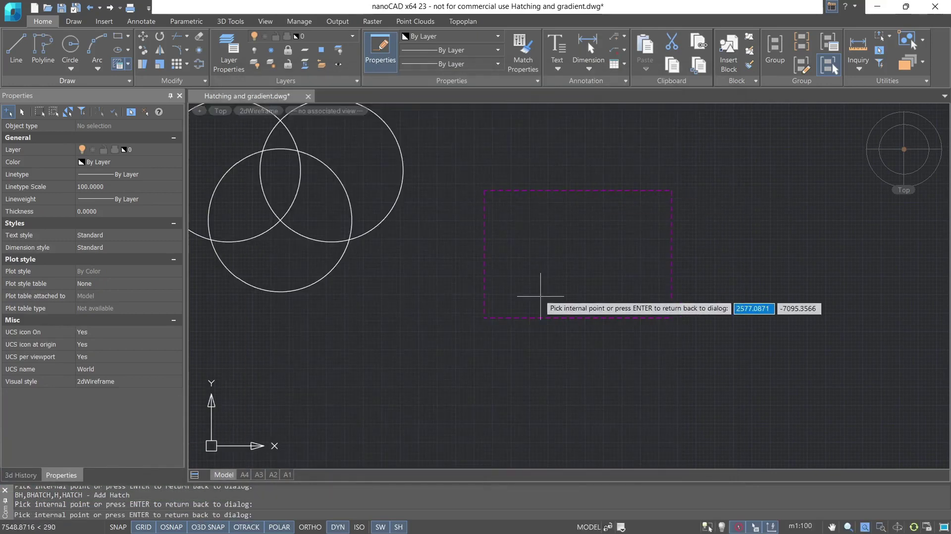
key(Return)
click(552, 434)
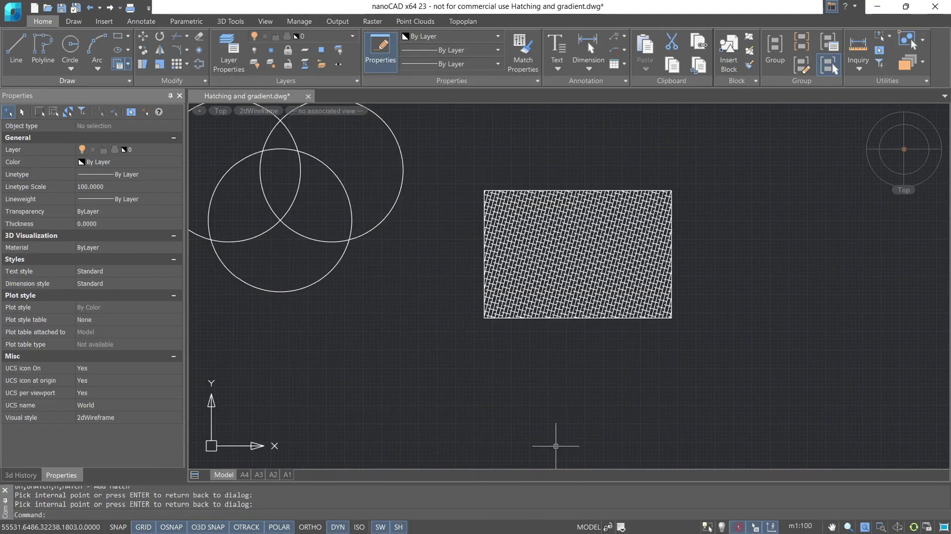
Step: Set the scale of the rectangle's hatch to 200 and clear the selection
click(566, 289)
scroll(136, 406, down, 1)
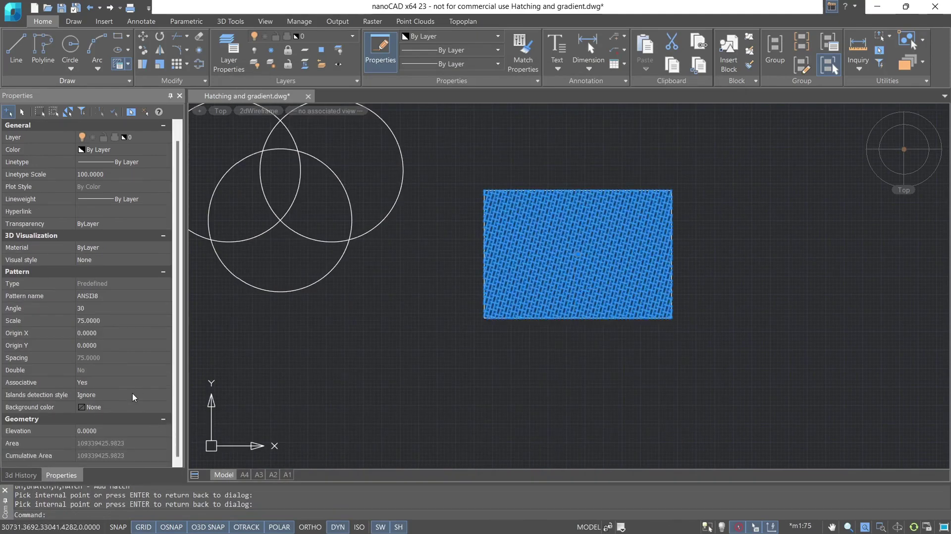
click(119, 320)
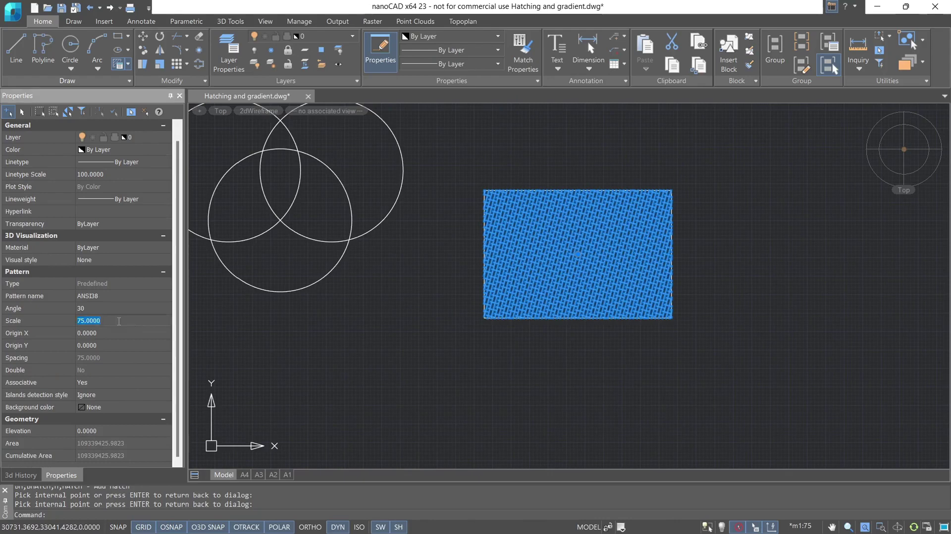
text(200)
key(Return)
key(Escape)
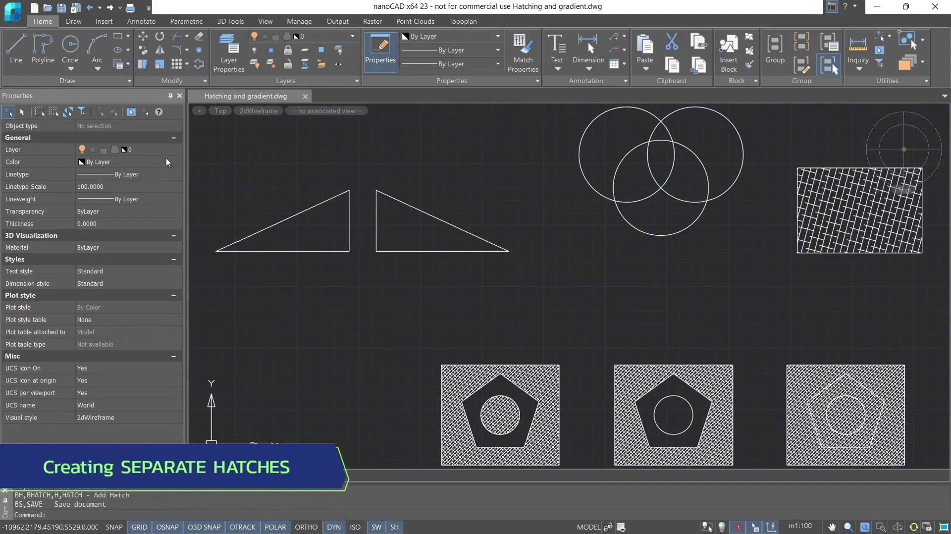
Step: Hatch four regions of the three overlapping circles with ANSI31 and Create separate hatches on, previewing before accepting
click(123, 64)
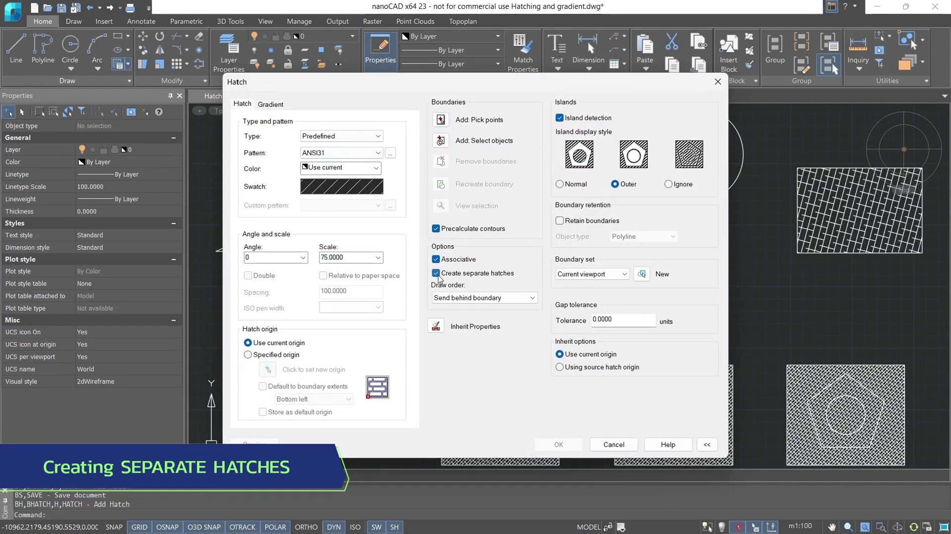
click(440, 119)
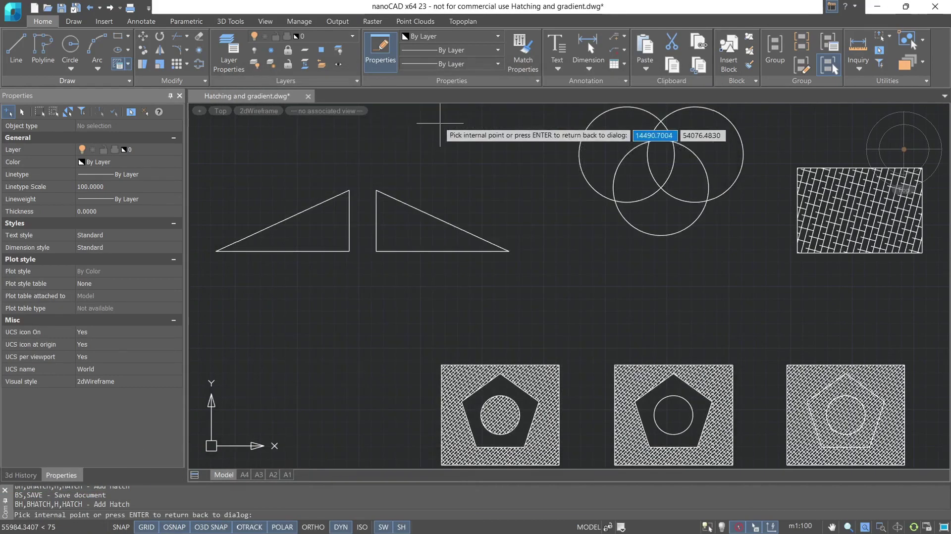
scroll(444, 239, up, 6)
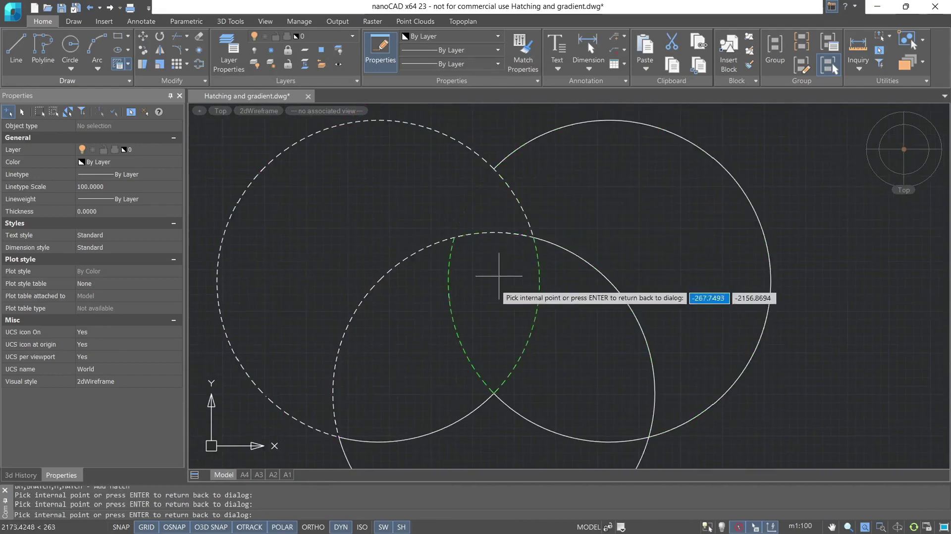
scroll(480, 297, down, 3)
key(Return)
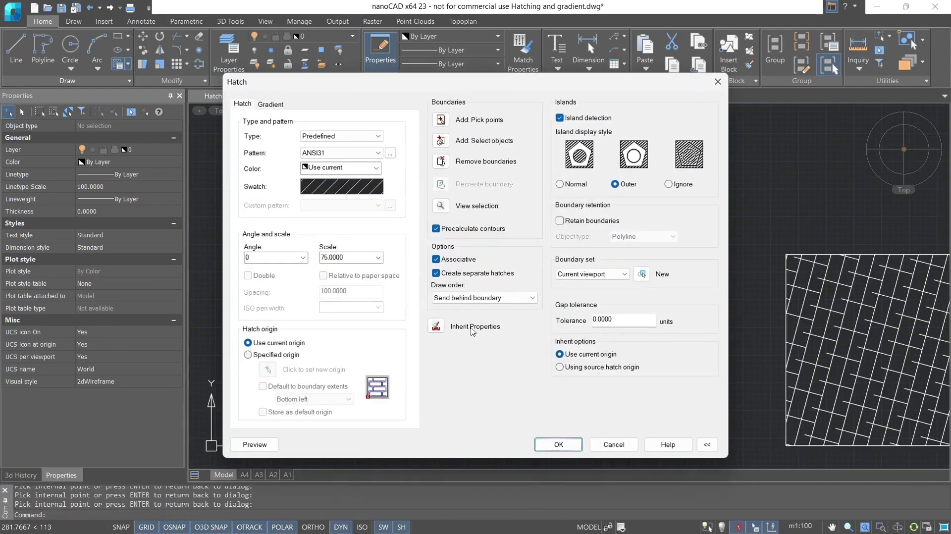
click(254, 444)
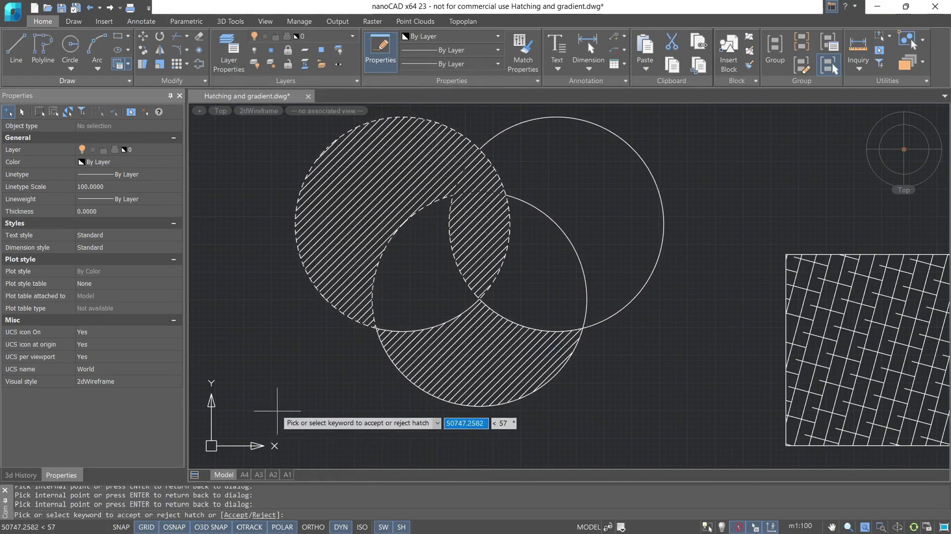
key(Return)
Step: Select the hatched regions of the overlapping circles one by one to check that each is a separate hatch
click(429, 188)
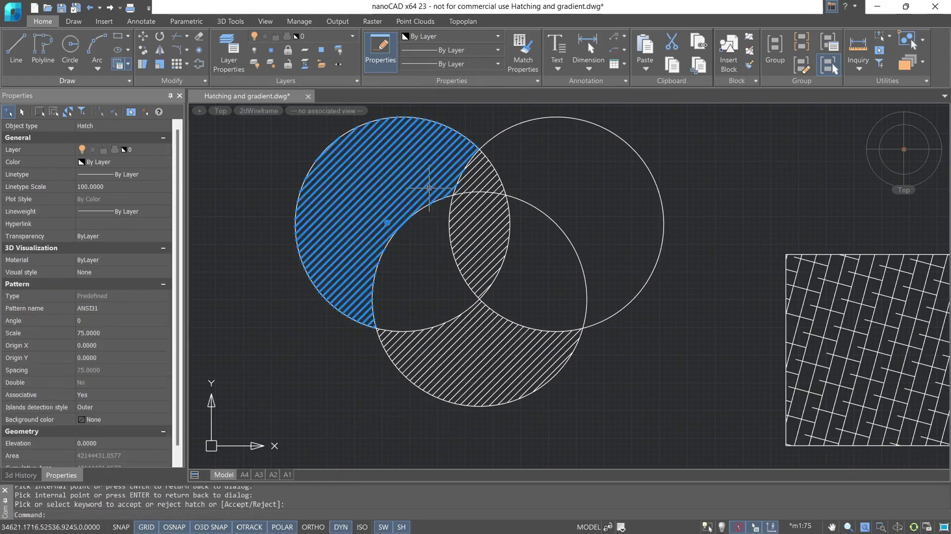
click(460, 176)
click(478, 218)
click(480, 327)
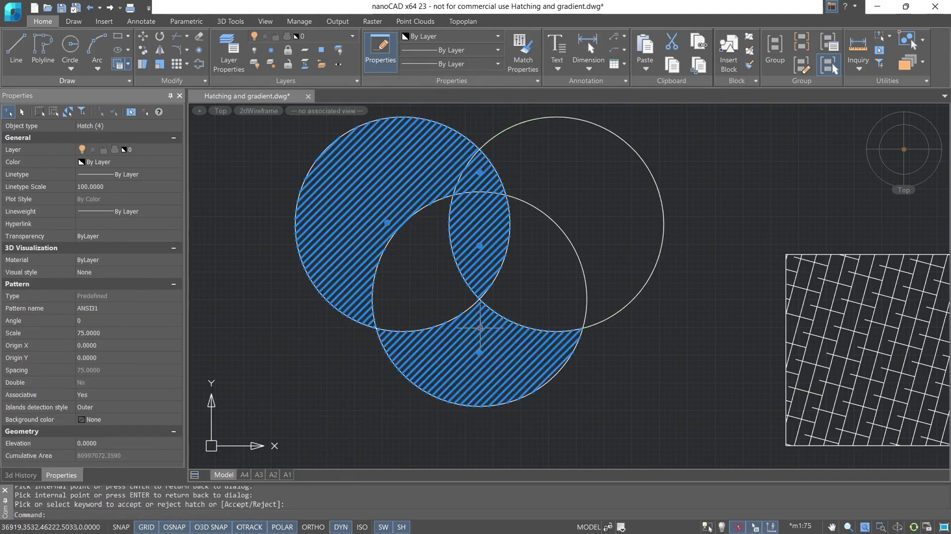
scroll(463, 282, up, 4)
scroll(476, 297, down, 2)
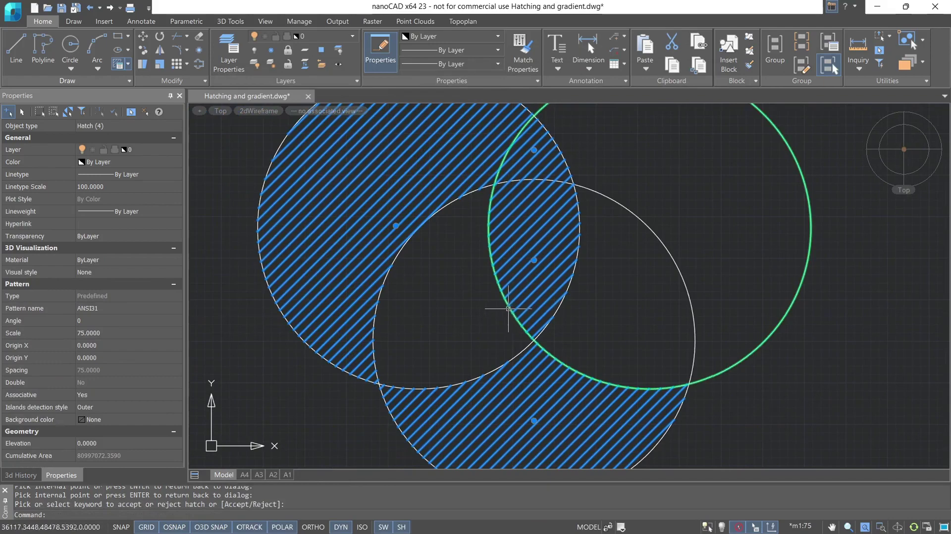
middle_drag(508, 309, 495, 296)
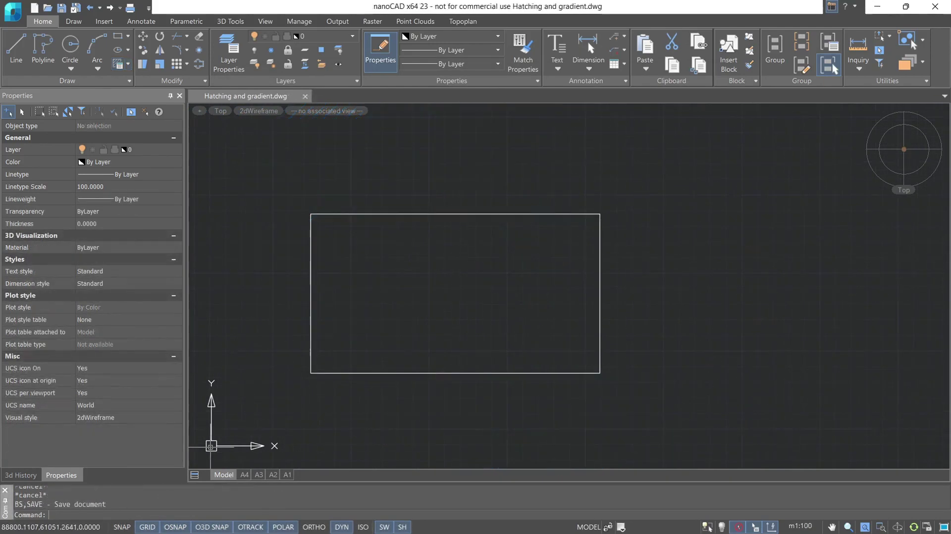
Step: Start a new hatch and choose the BRICK pattern from the other predefined patterns
click(116, 63)
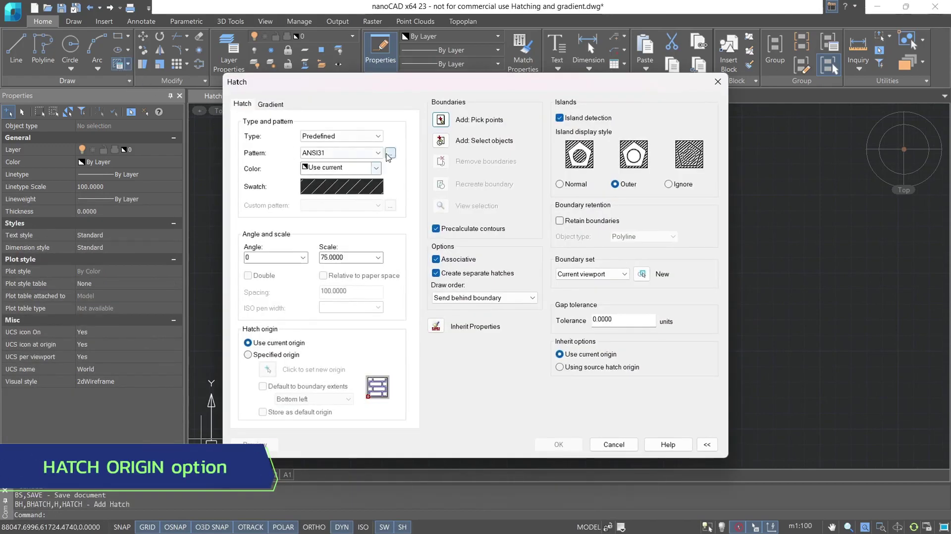
click(389, 153)
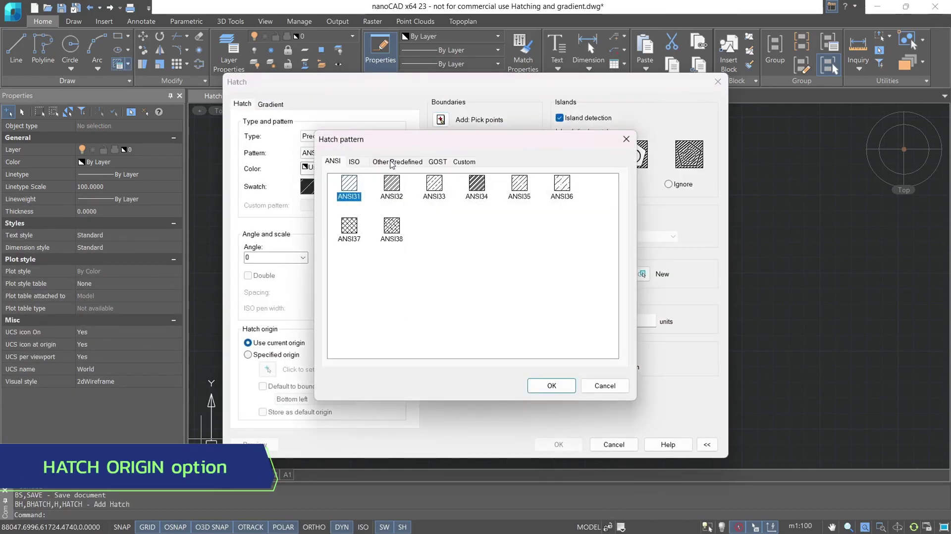
click(392, 162)
click(480, 285)
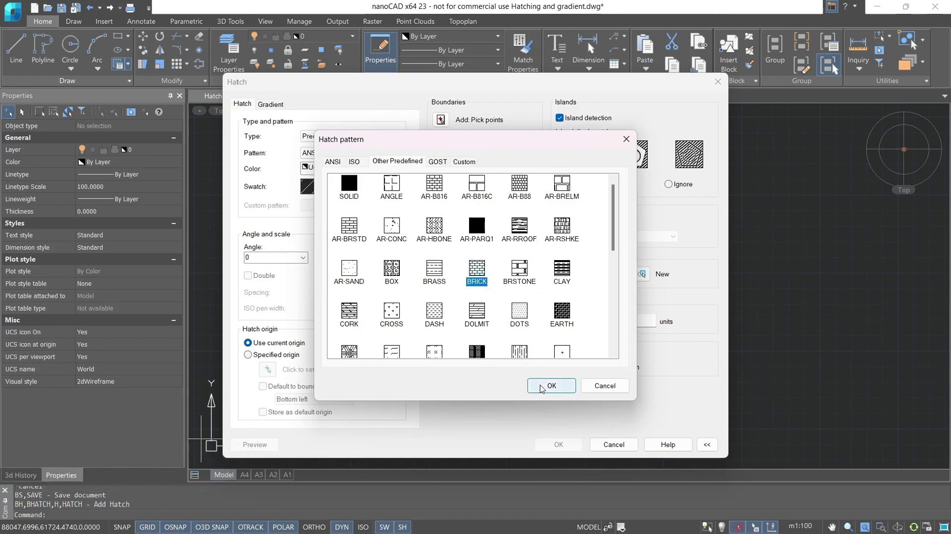
click(542, 387)
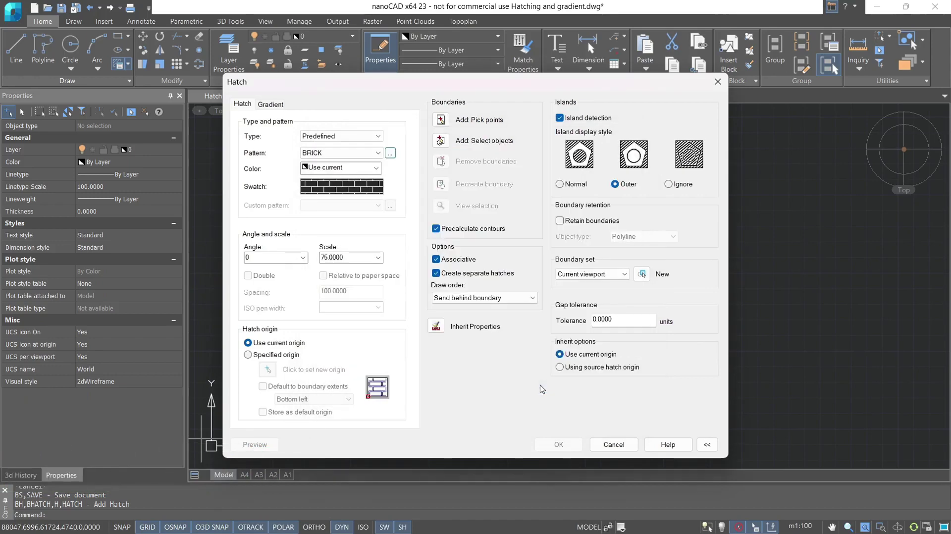
Step: Use a specified hatch origin and place it at the lower-left corner of the empty rectangle
click(247, 354)
click(268, 370)
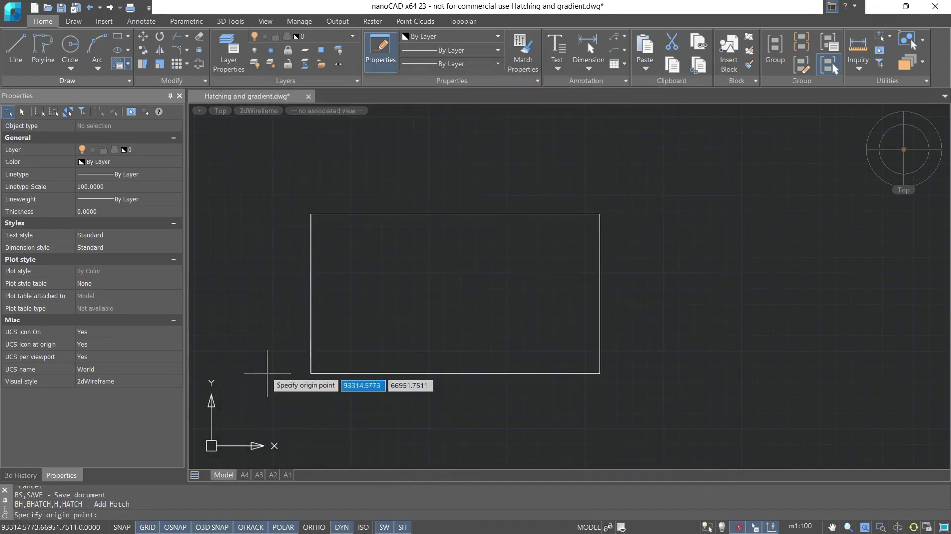
click(310, 373)
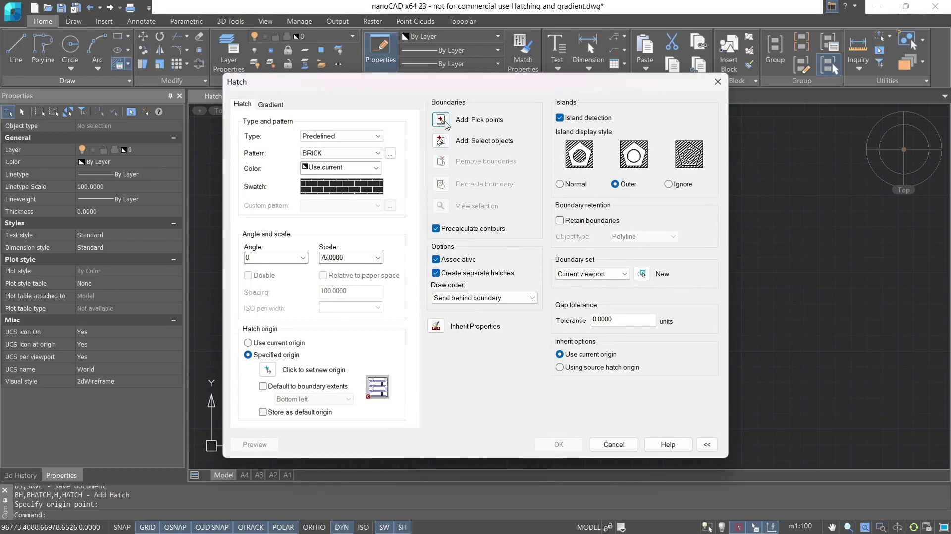
Step: Hatch the inside of the rectangle with the BRICK pattern at scale 75 and angle 0
click(441, 120)
click(393, 258)
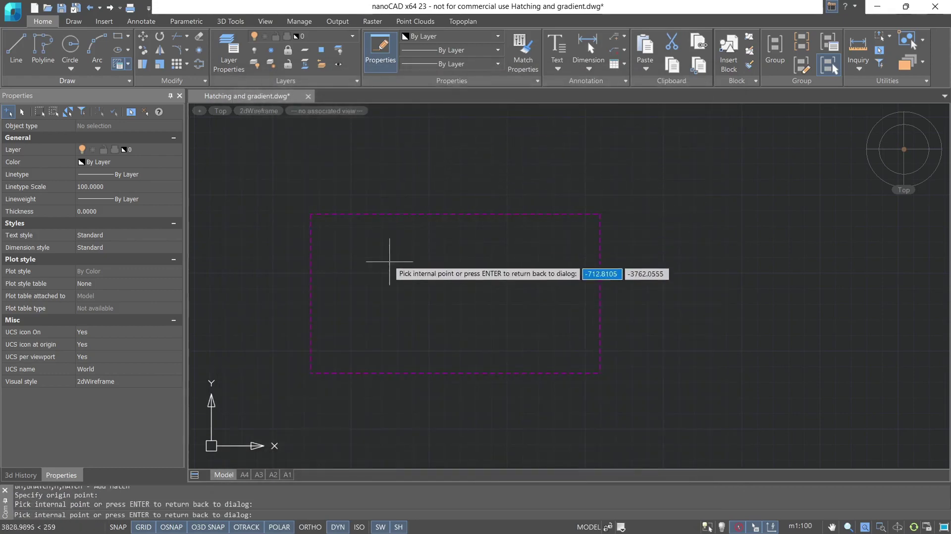
key(Return)
key(Return)
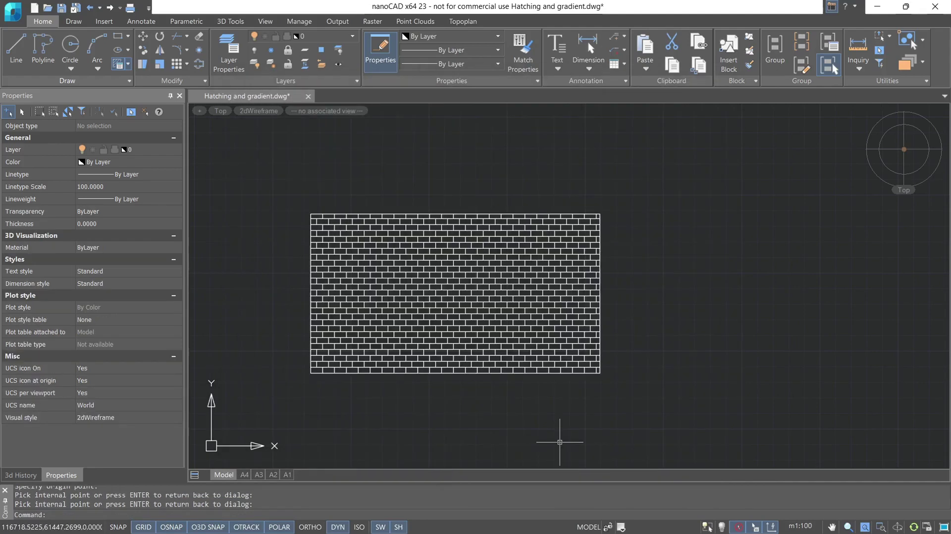
Step: Set the scale of the rectangle's brick hatch to 100 and clear the selection
scroll(331, 397, up, 4)
click(302, 331)
click(287, 331)
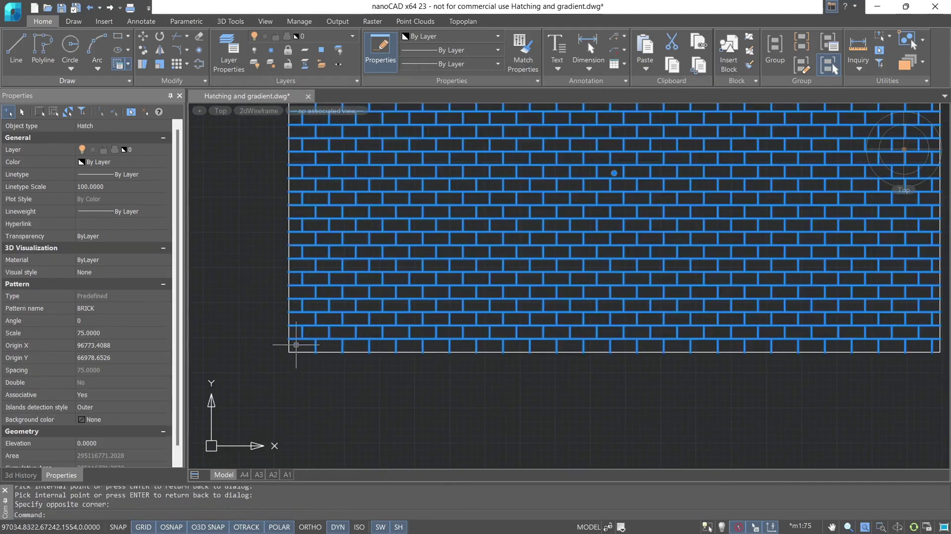
scroll(287, 332, up, 4)
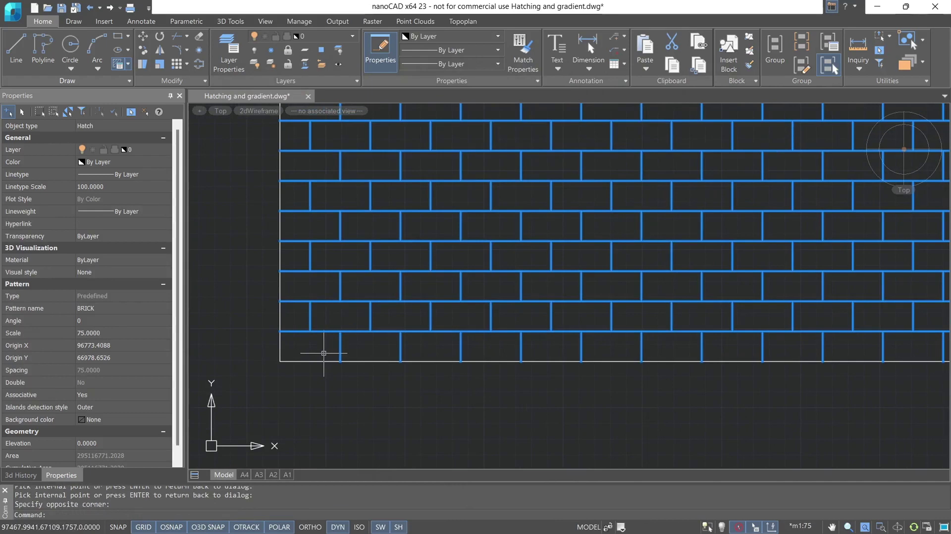
click(139, 330)
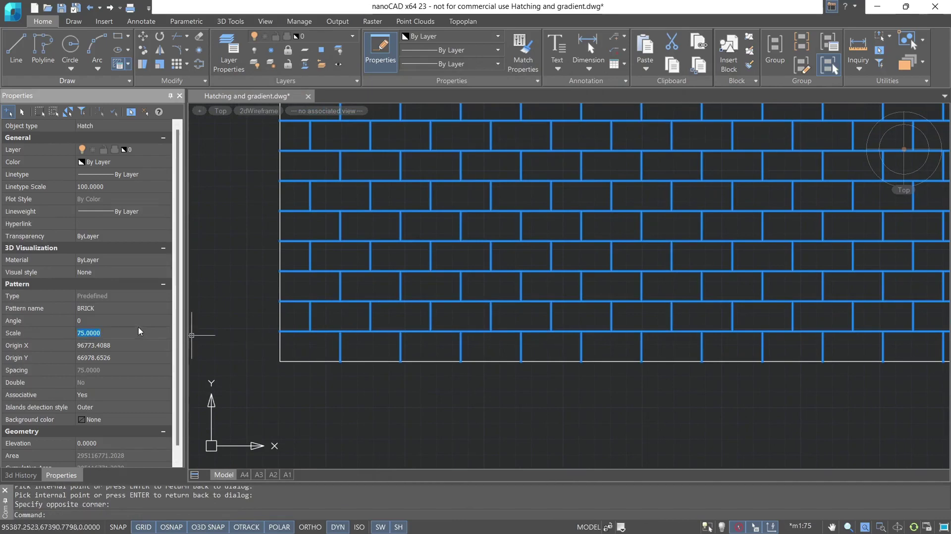
text(1)
key(Return)
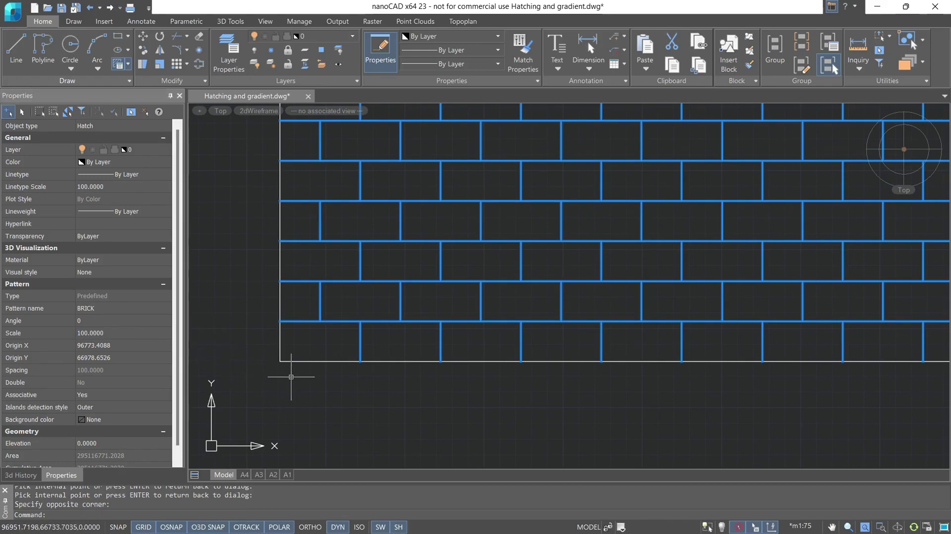
key(Escape)
Step: Hatch the left one of the two empty rectangles below with BRICK at scale 75 and the Associative option off
scroll(291, 376, down, 5)
scroll(291, 377, down, 1)
middle_drag(294, 386, 288, 152)
middle_drag(458, 268, 364, 268)
scroll(364, 268, down, 1)
middle_drag(364, 268, 377, 231)
scroll(378, 257, up, 1)
click(117, 63)
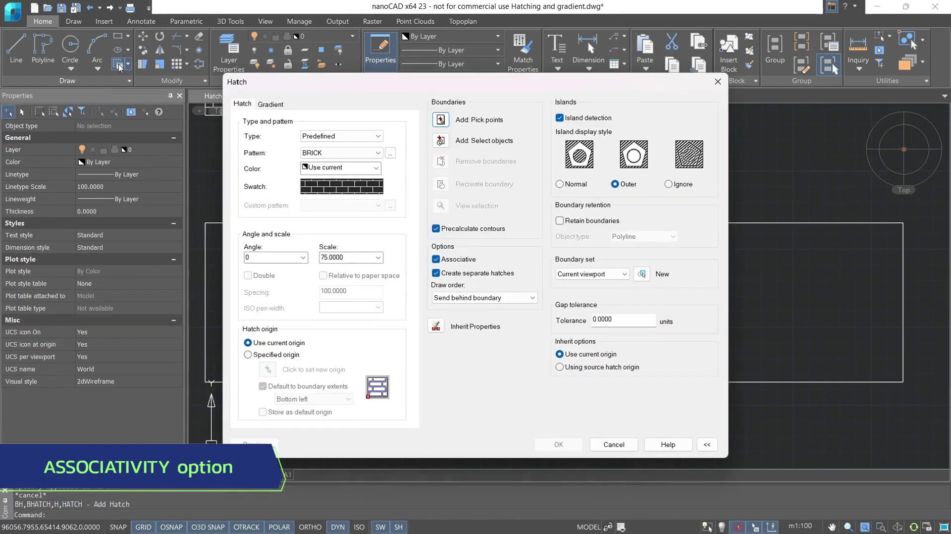
click(436, 259)
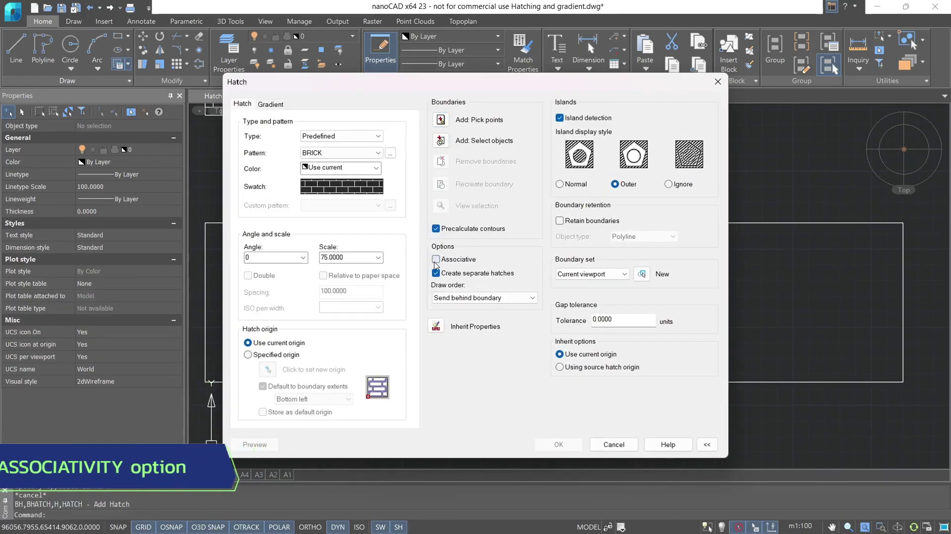
click(440, 119)
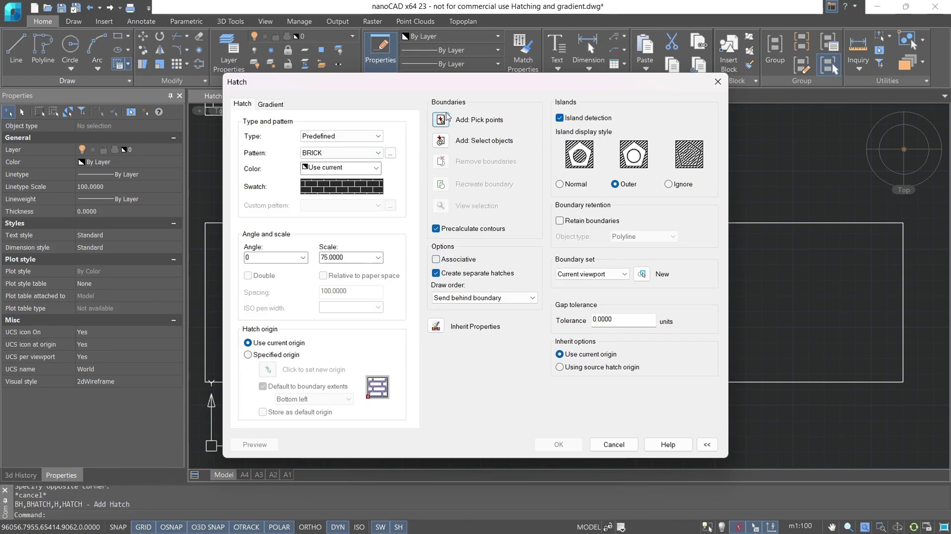
key(Return)
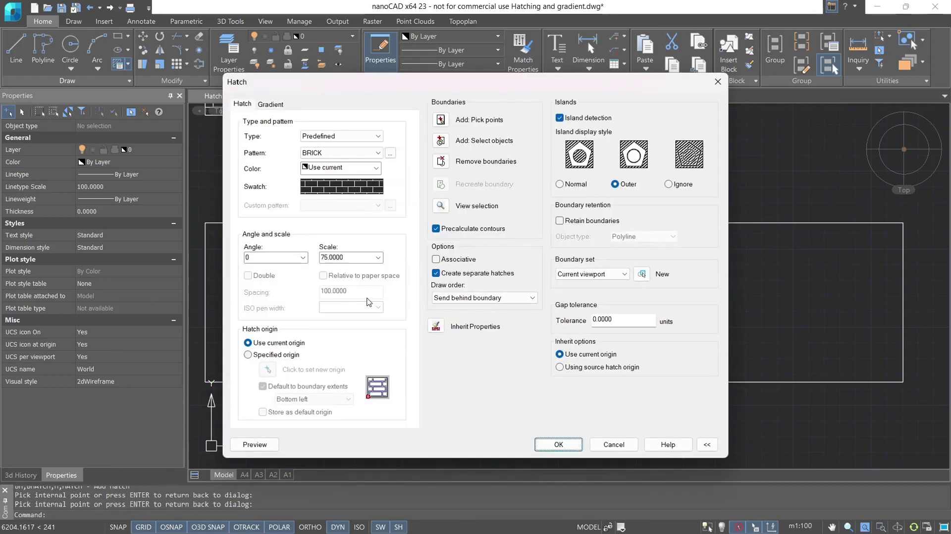
click(558, 444)
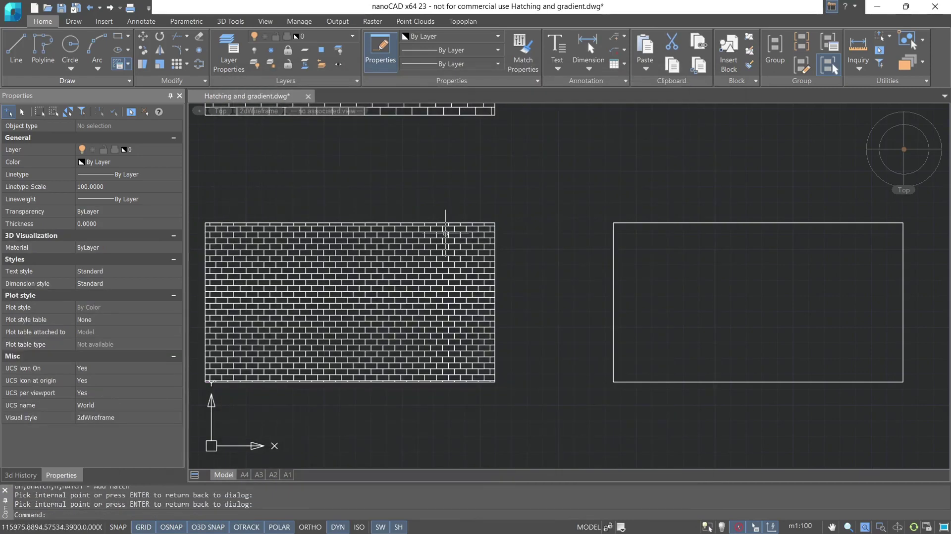
Step: Stretch the bottom edge of the non-associative hatch's boundary down and to the left, and clear the selection
scroll(544, 240, up, 2)
click(520, 240)
middle_drag(434, 370, 550, 312)
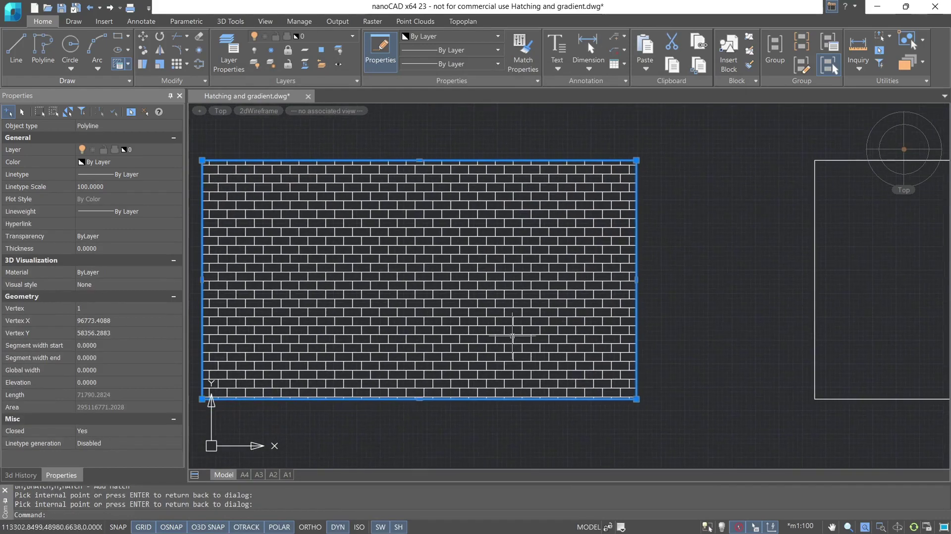
click(419, 398)
click(376, 439)
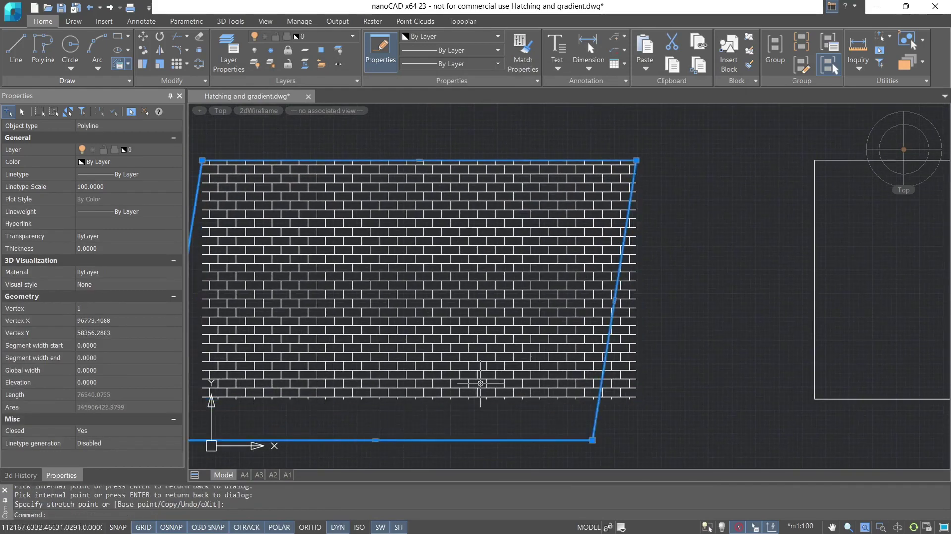
middle_drag(509, 375, 486, 361)
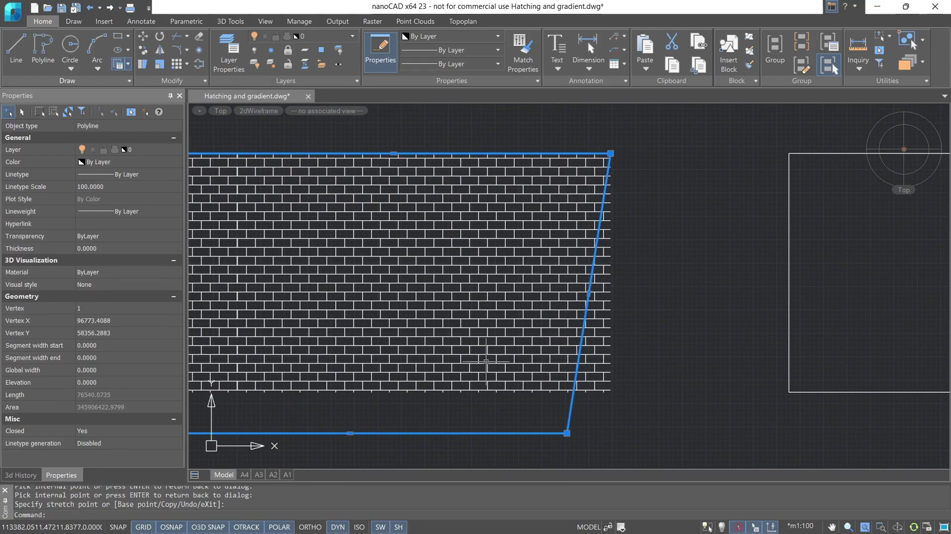
key(Escape)
Step: Hatch the empty rectangle to the right with BRICK at scale 75 and the Associative option on
click(117, 65)
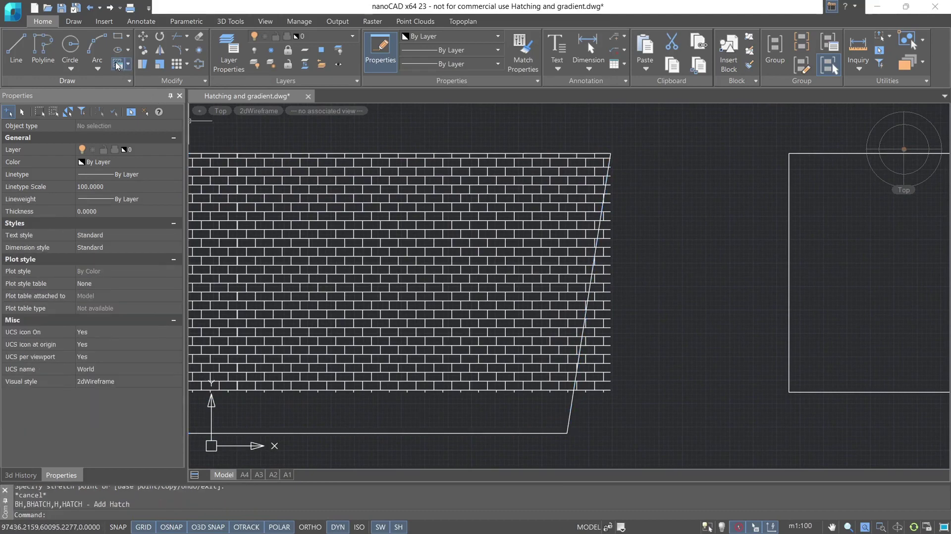
click(441, 126)
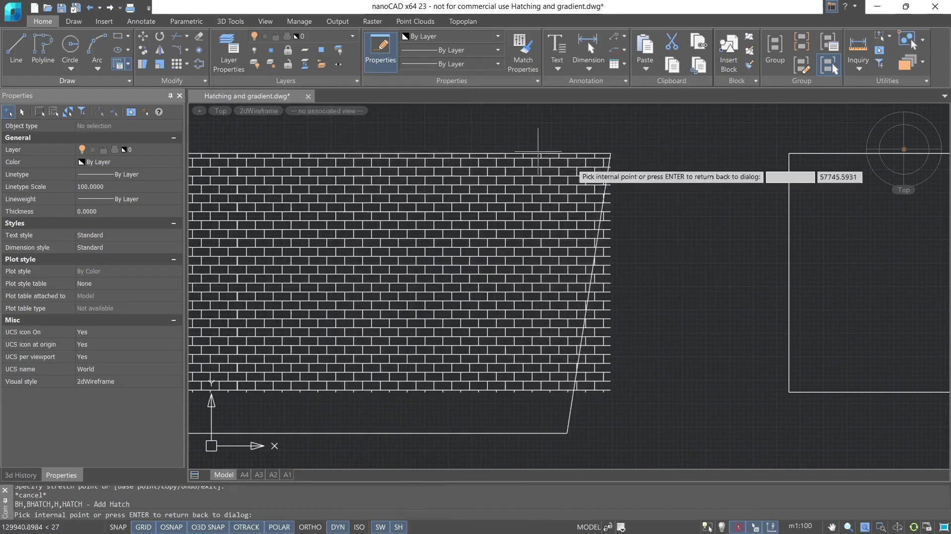
middle_drag(795, 262, 569, 262)
click(563, 260)
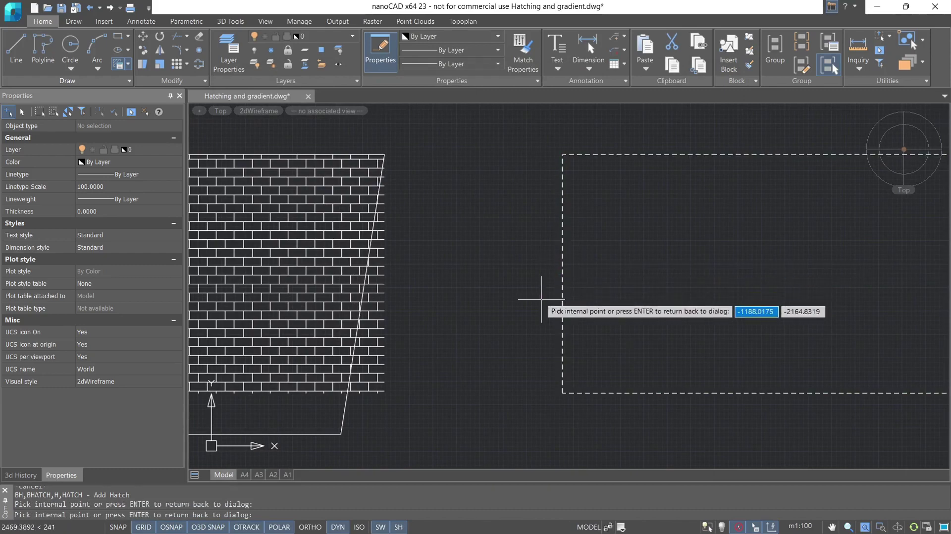
key(Return)
click(558, 444)
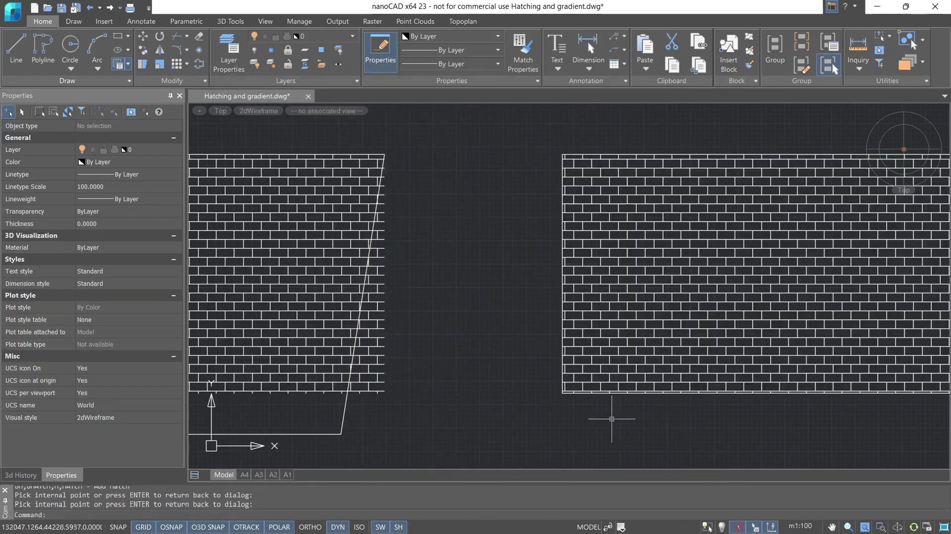
Step: Reshape the associative hatch's boundary by stretching its lower-left corner, bottom edge and lower-right corner, and clear the selection
middle_drag(615, 414, 435, 382)
click(404, 375)
click(406, 371)
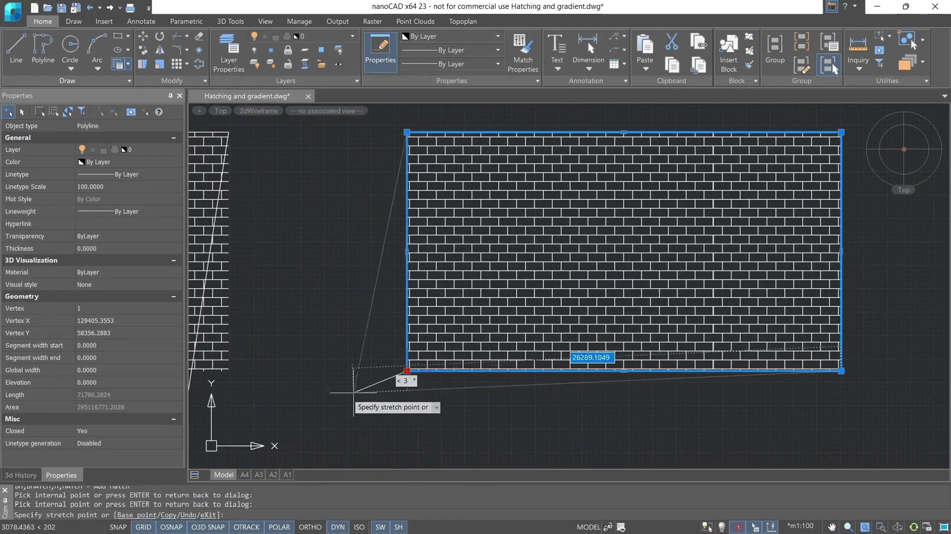
click(291, 412)
click(566, 391)
click(605, 282)
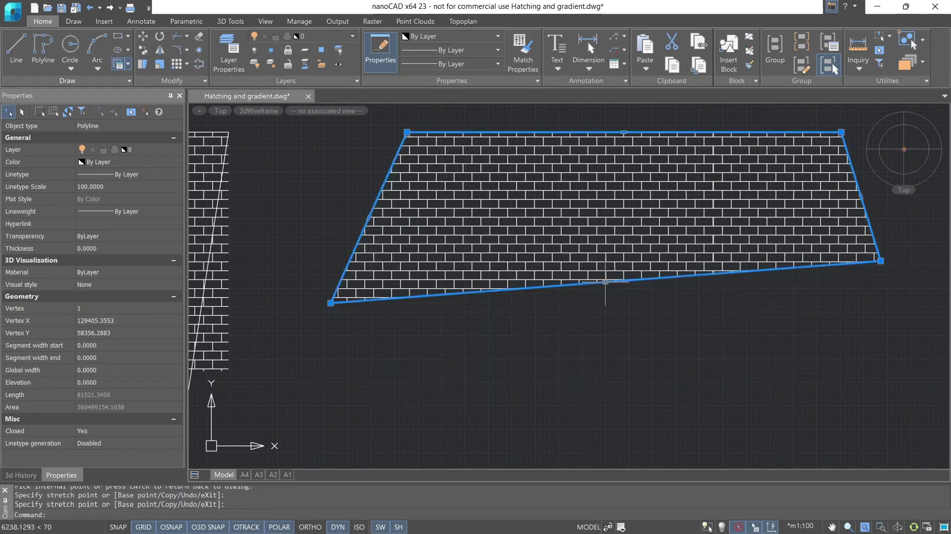
click(881, 260)
click(789, 317)
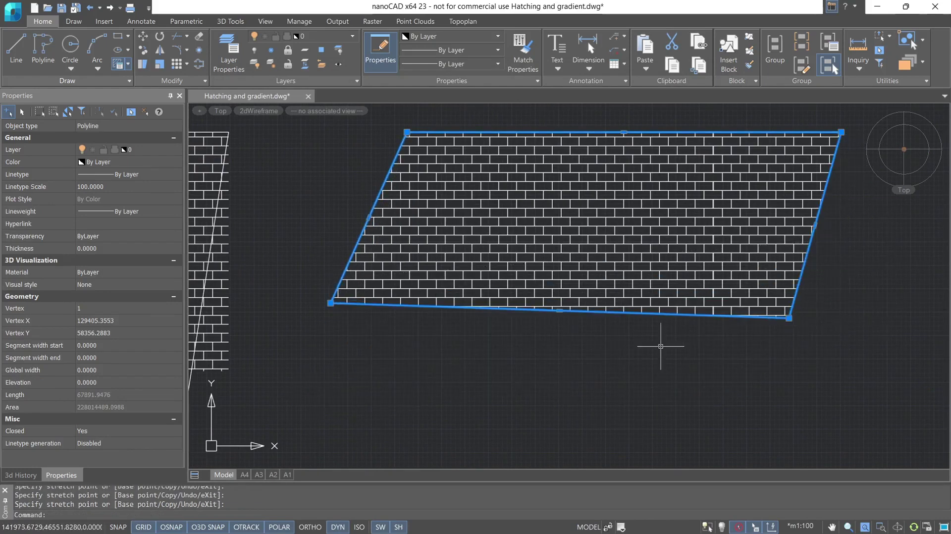
key(Escape)
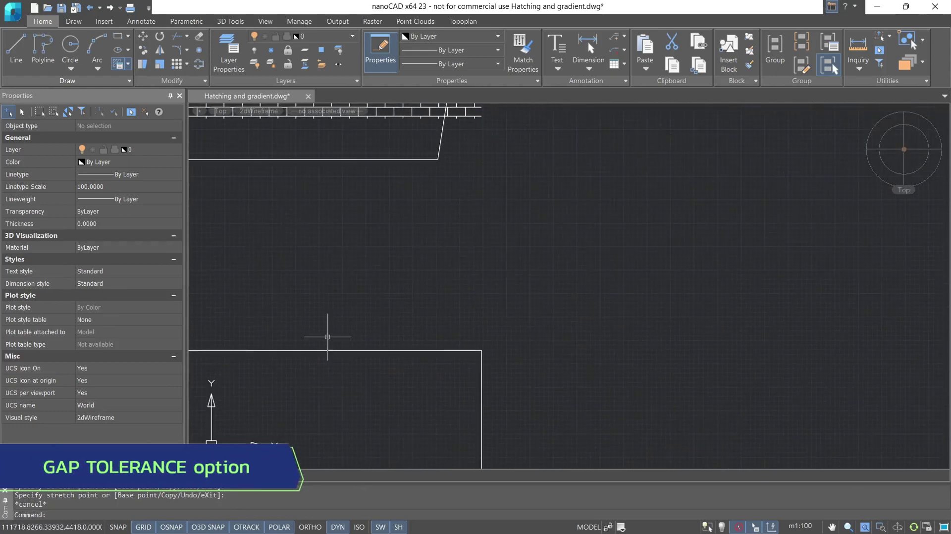
Step: Measure the gap at the upper-left corner of the open rectangle below the non-associative hatch
middle_drag(386, 333, 630, 191)
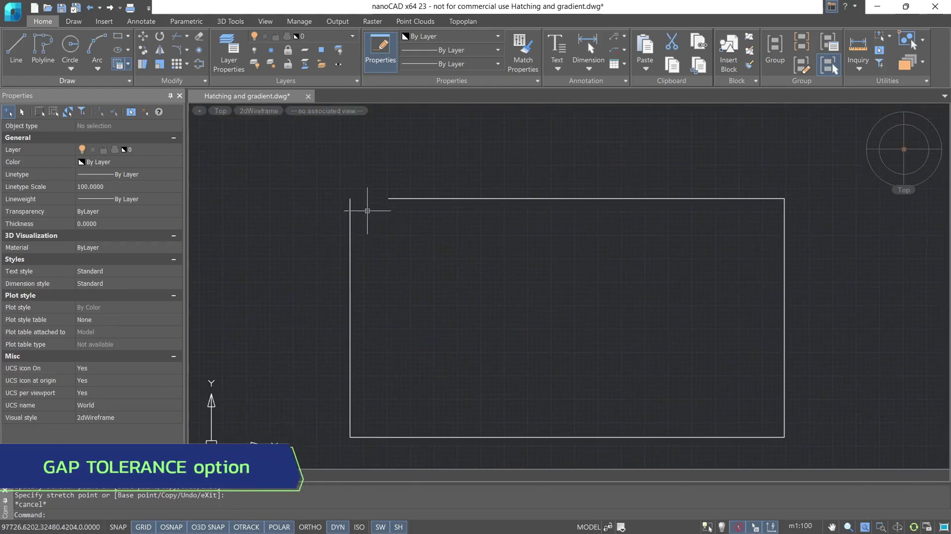
scroll(366, 203, up, 2)
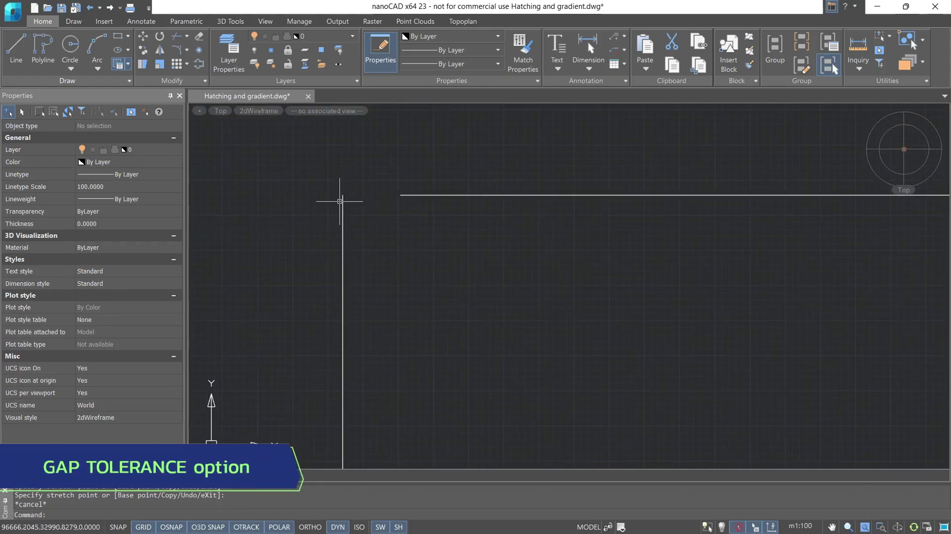
scroll(416, 240, down, 2)
middle_drag(417, 240, 360, 235)
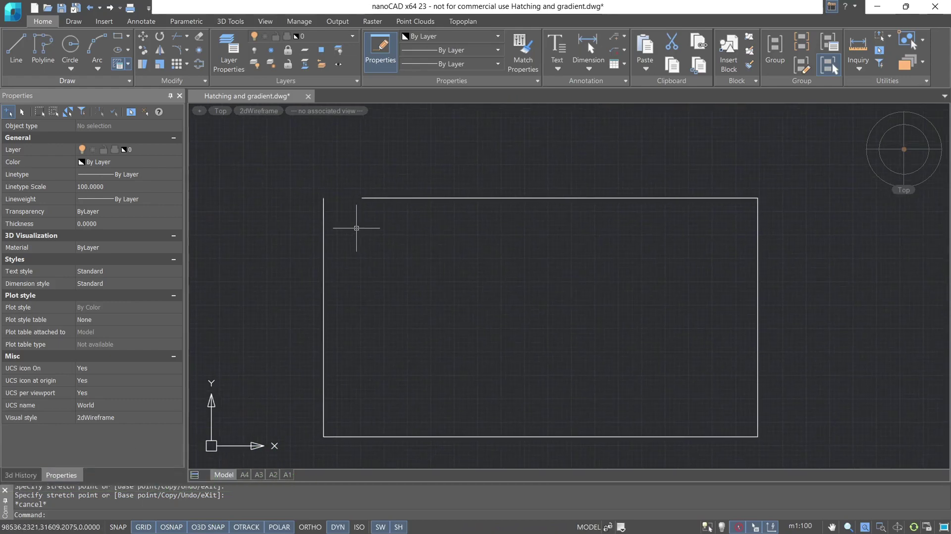
click(857, 45)
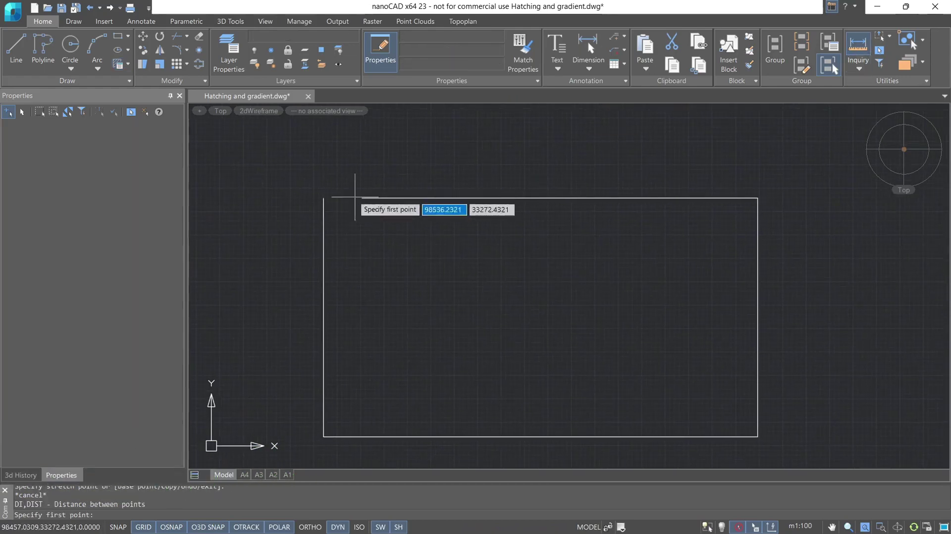
click(323, 198)
scroll(361, 200, up, 5)
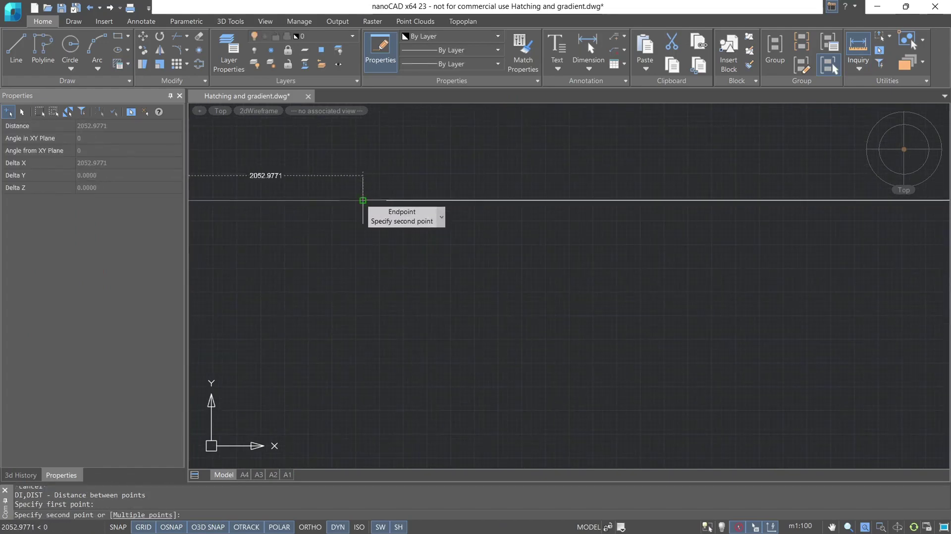
key(Escape)
Step: Hatch the open rectangle with BRICK at scale 75, using a gap tolerance of 2100 units
click(116, 66)
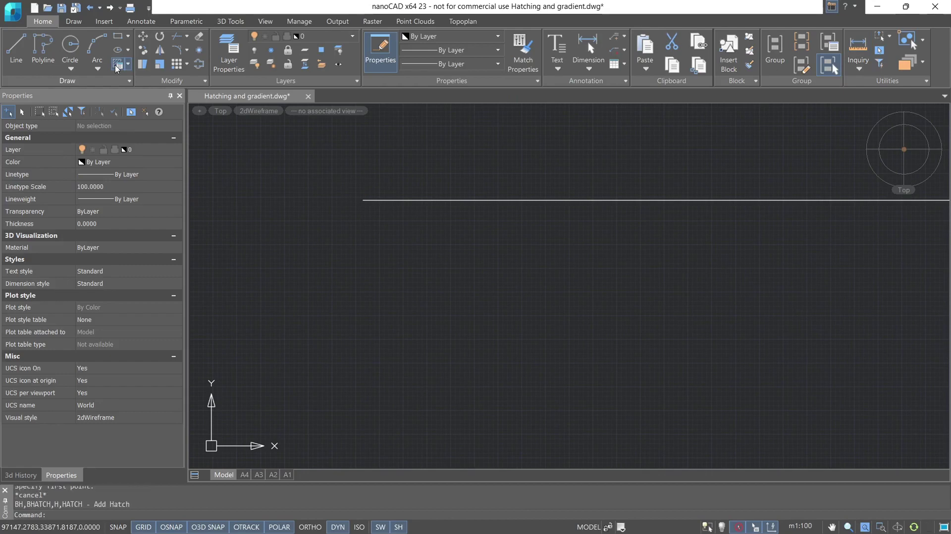
click(620, 318)
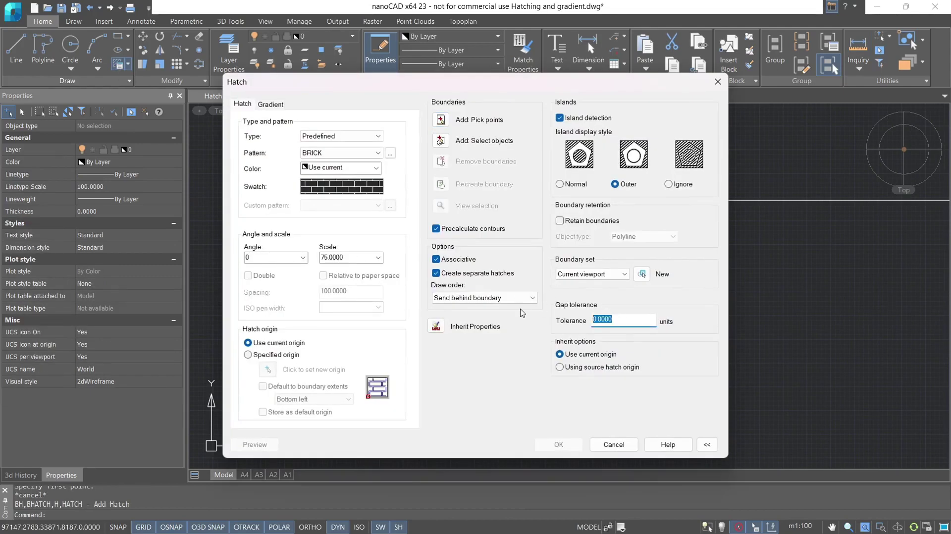
text(2100)
click(447, 121)
scroll(449, 230, down, 3)
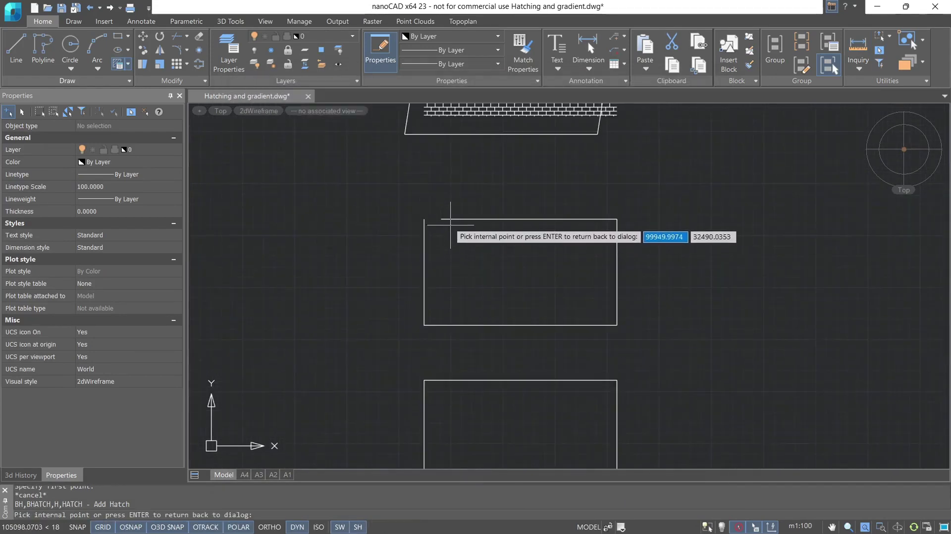
scroll(452, 218, up, 2)
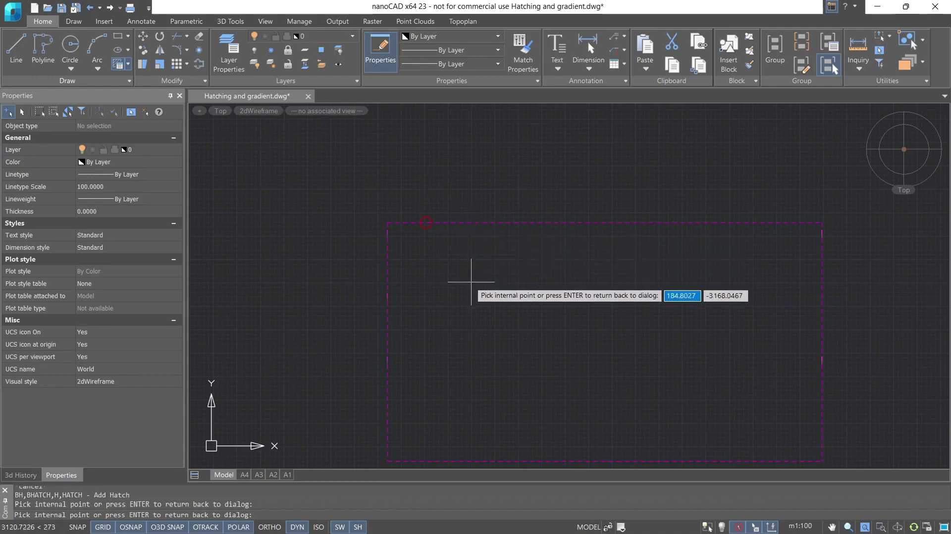
click(470, 297)
key(Return)
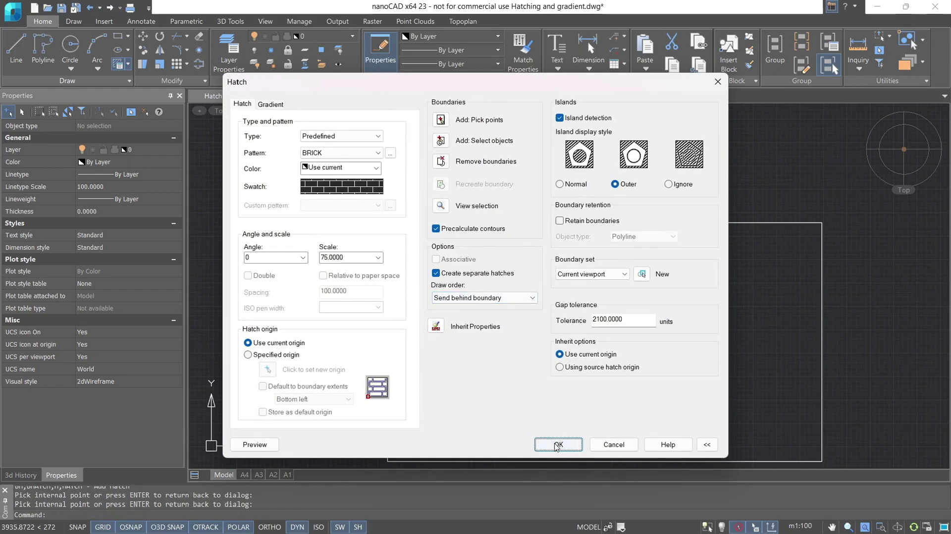
click(556, 444)
middle_drag(497, 358, 451, 315)
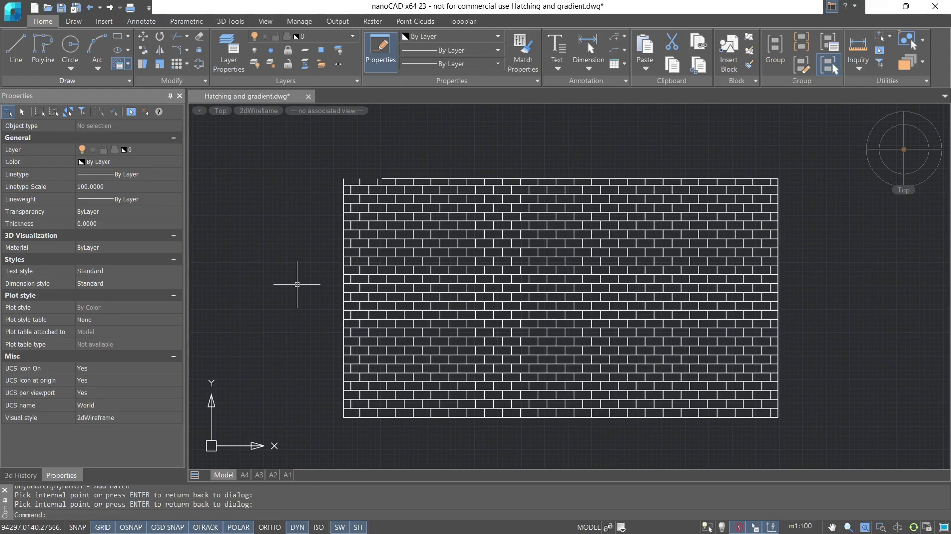
Step: Fill the empty rectangle with a hemispherical gradient, swapping the colours so Color 1 is 127,176,178 and Color 2 is 28,81,96
middle_drag(314, 361, 289, 124)
middle_drag(259, 318, 256, 194)
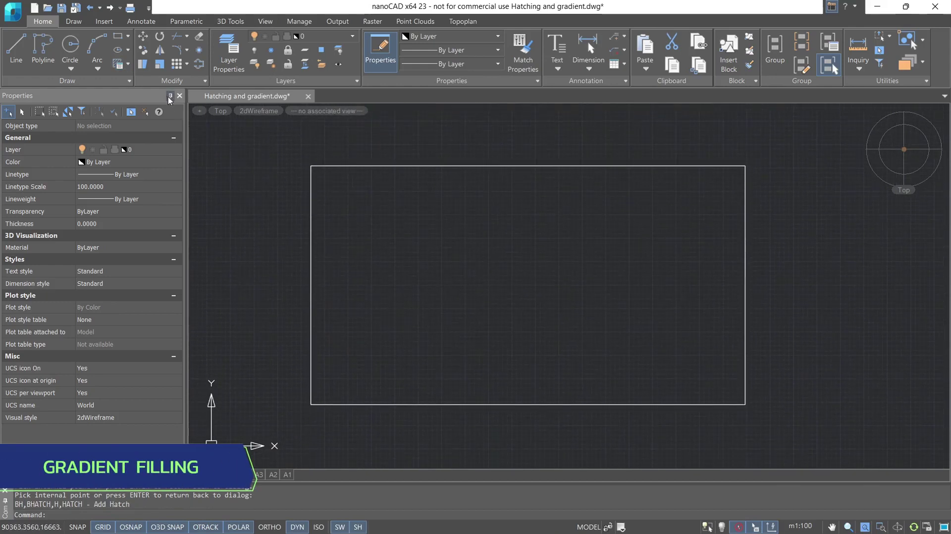
click(127, 63)
click(137, 103)
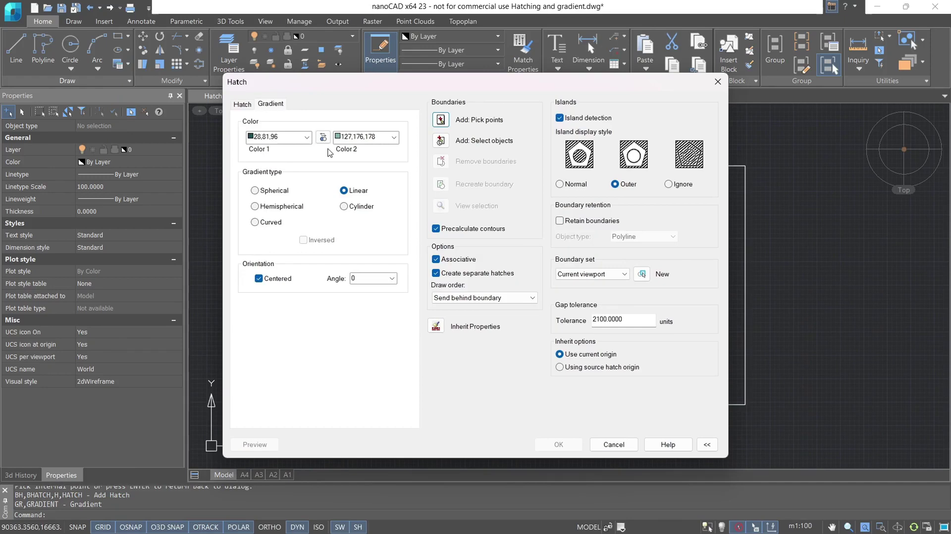
click(322, 138)
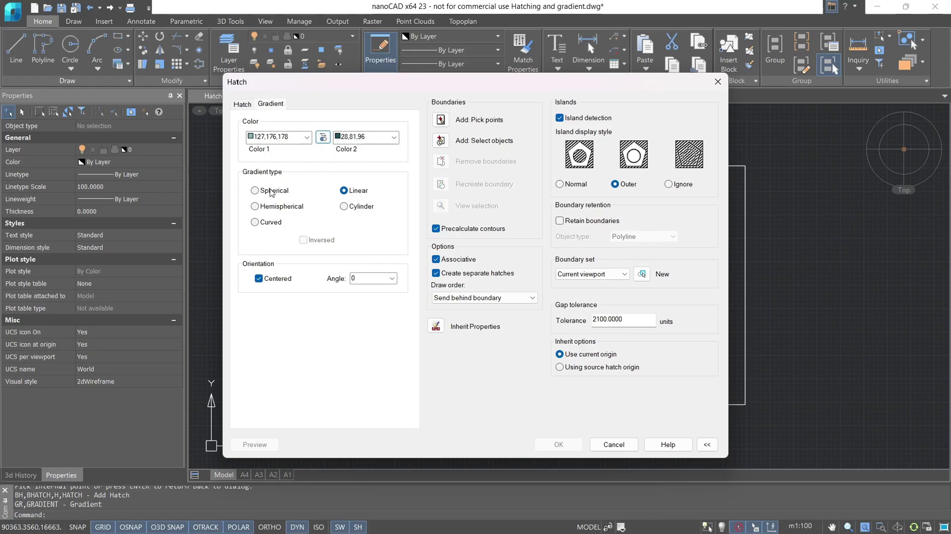
click(254, 206)
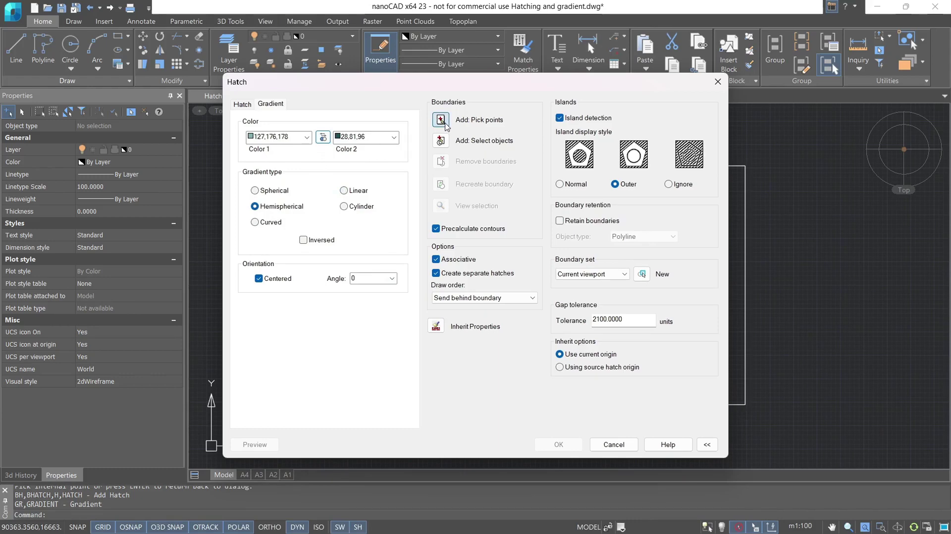
click(443, 122)
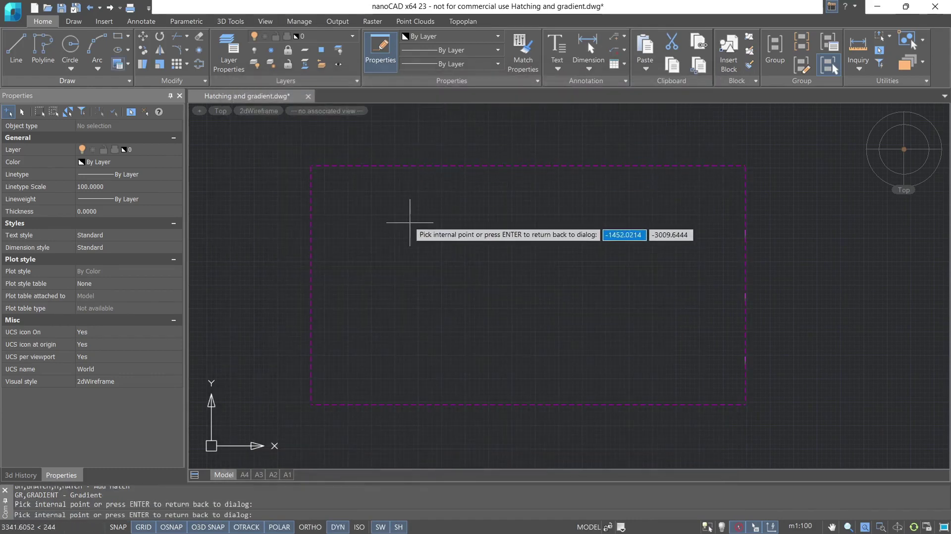
key(Return)
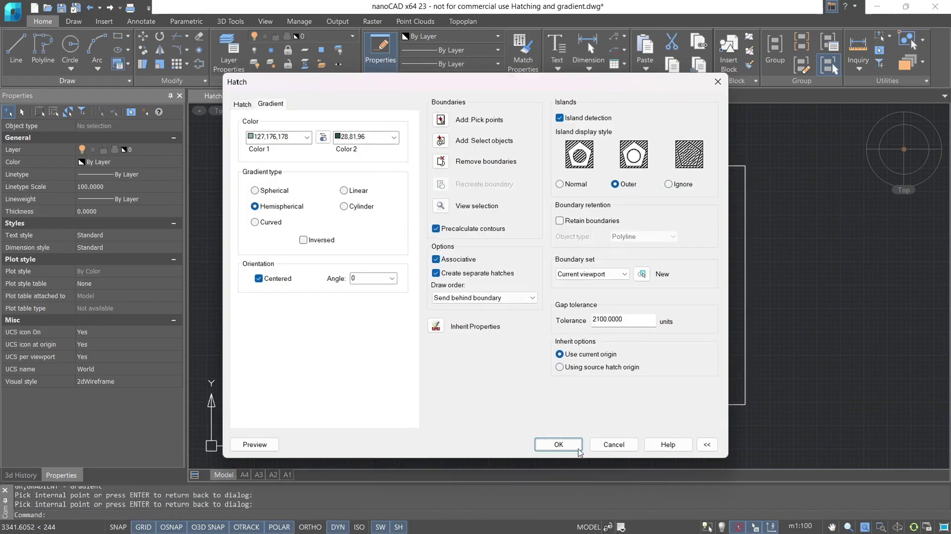
click(565, 448)
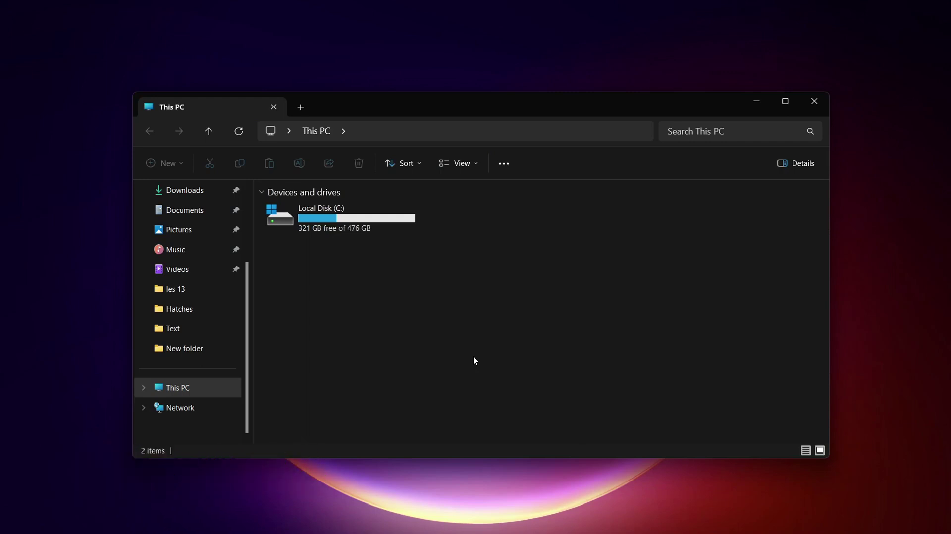
Step: Switch to File Explorer and open the folder C:\ProgramData\Nanosoft AS\nanoCAD x64 23.0\SHX at its PAT hatch pattern files
double_click(317, 217)
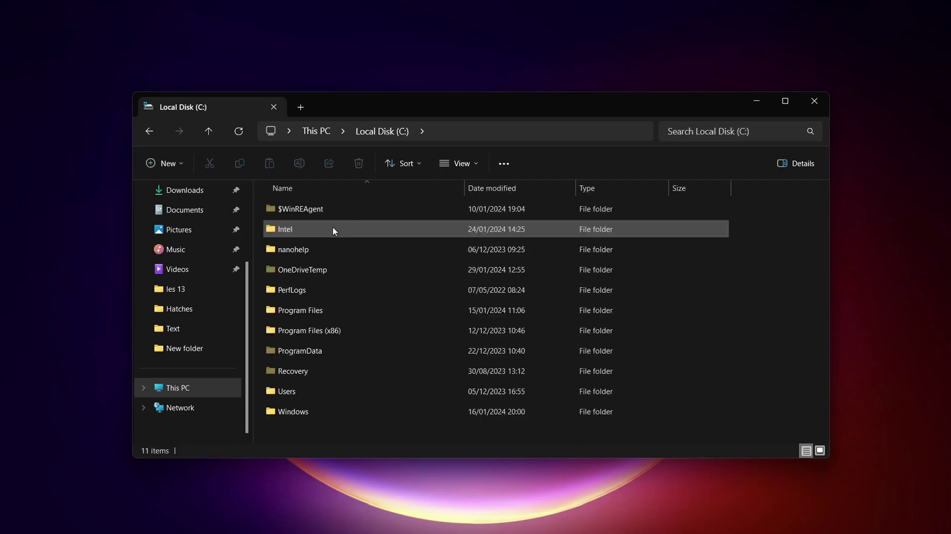
double_click(316, 350)
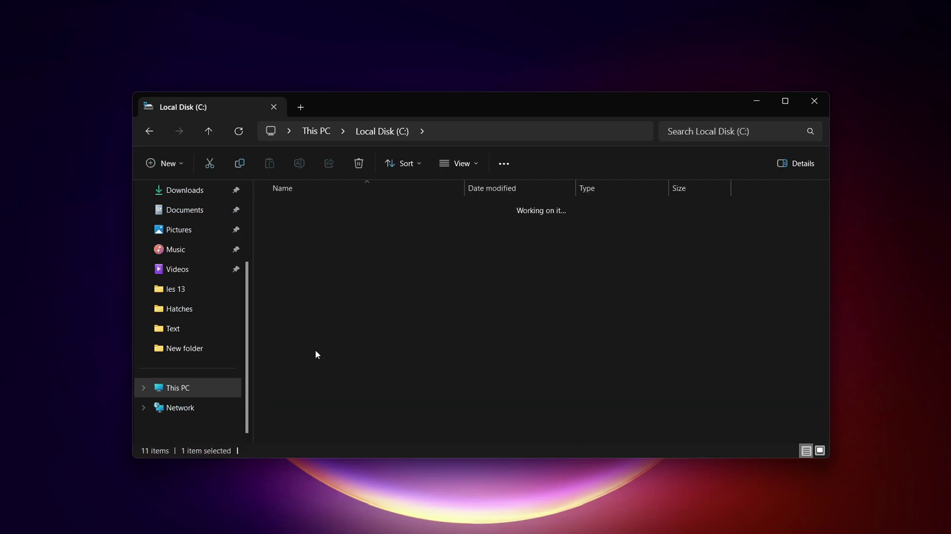
double_click(318, 328)
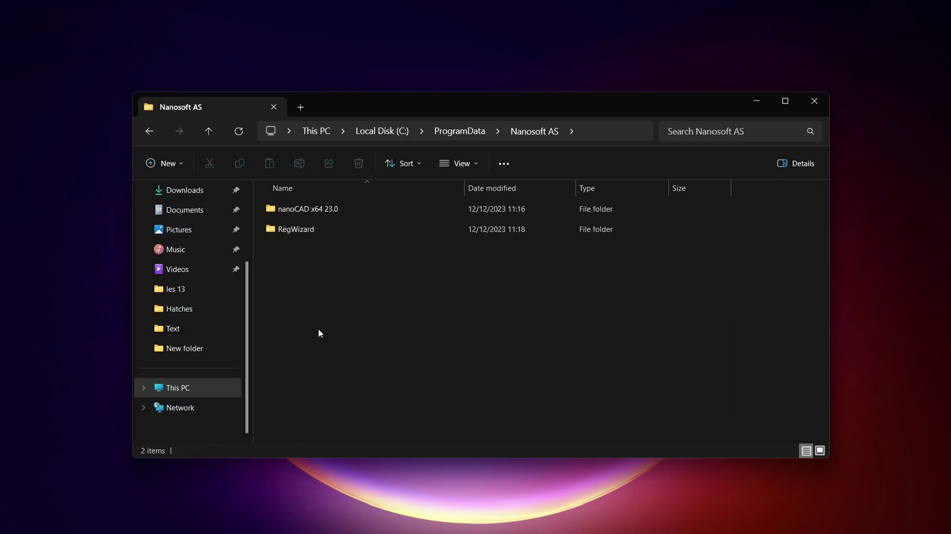
double_click(318, 208)
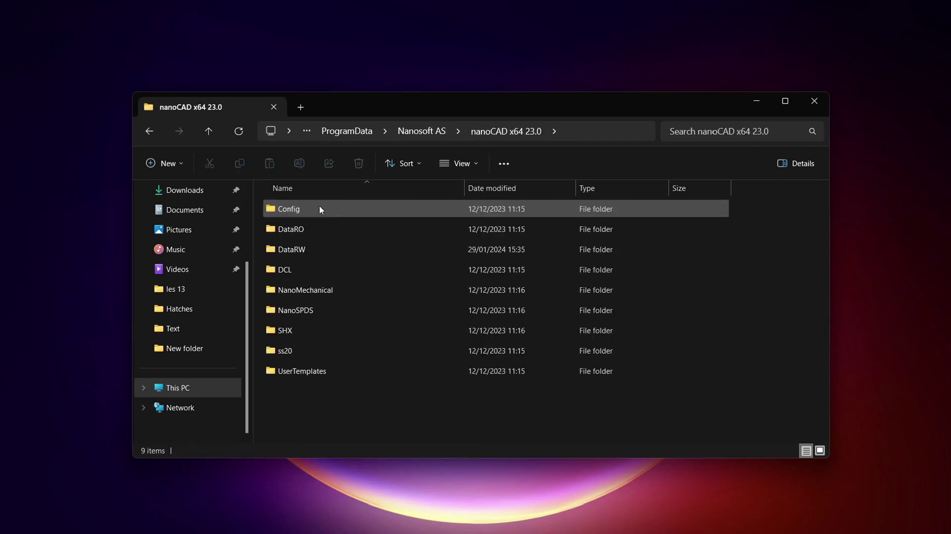
double_click(304, 328)
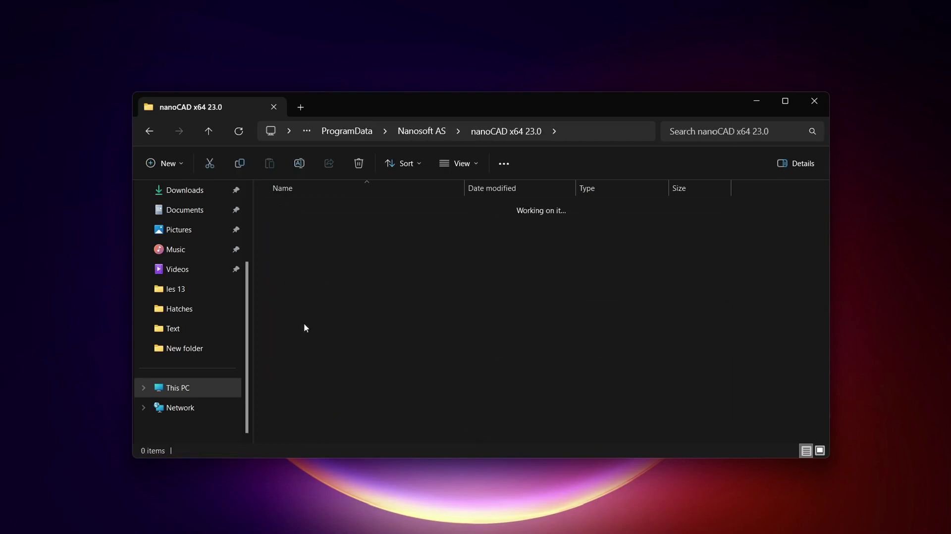
scroll(304, 328, down, 2)
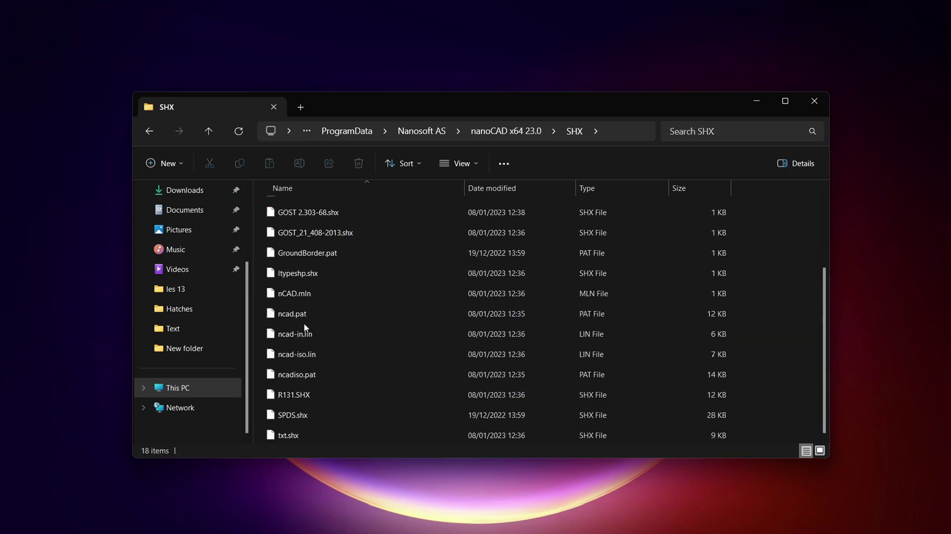